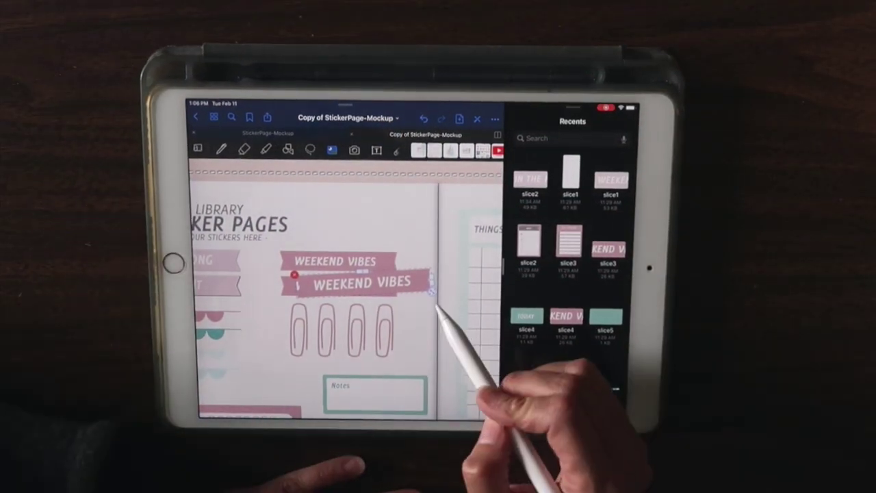
Step: Shrink the WEEKEND VIBES sticker slightly on the GoodNotes page
{"action": "left_click_drag", "start_coordinate": [431, 290], "coordinate": [423, 295]}
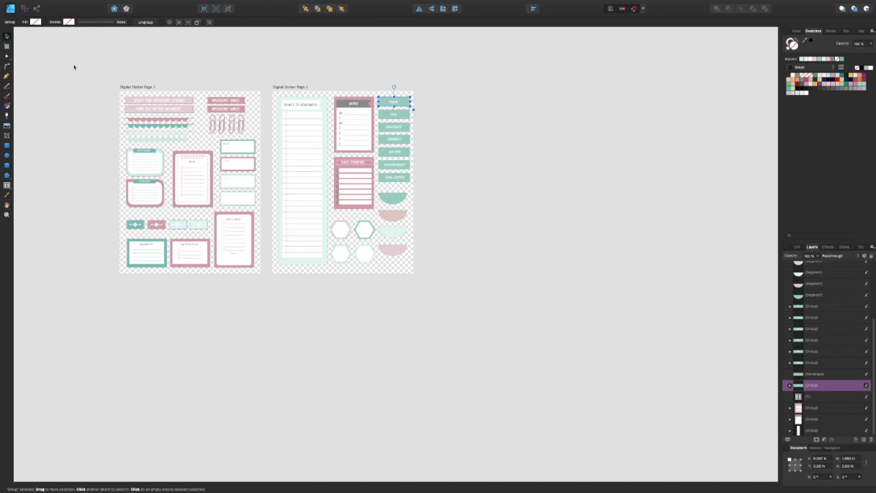
{"action": "scroll", "coordinate": [362, 165], "scroll_direction": "up", "scroll_amount": 3}
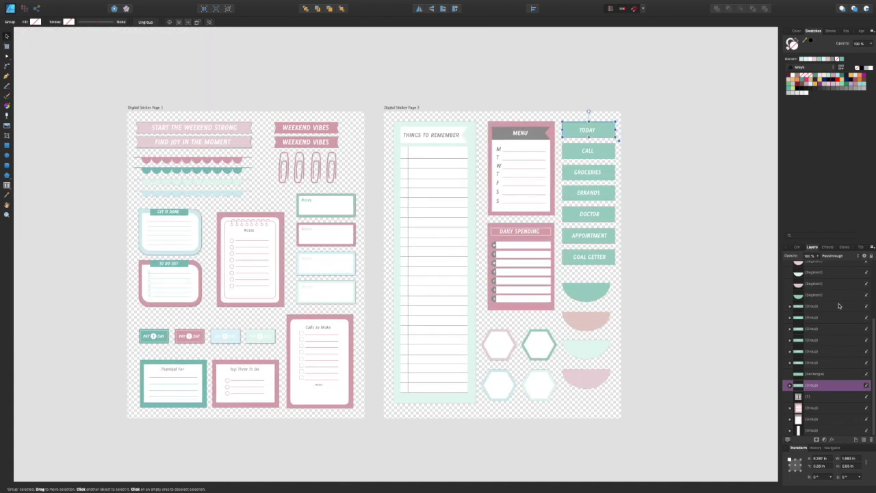
{"action": "left_click", "coordinate": [592, 153]}
{"action": "left_click", "coordinate": [597, 172]}
{"action": "left_click", "coordinate": [602, 197]}
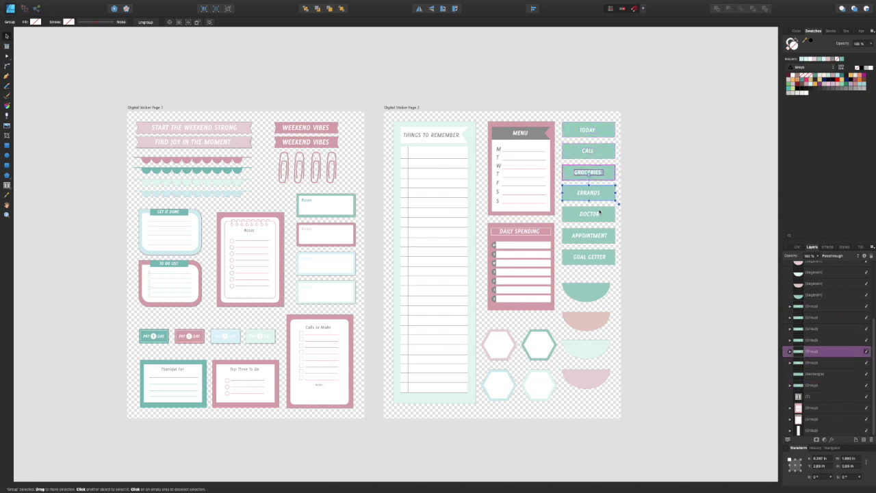
{"action": "left_click", "coordinate": [601, 213]}
{"action": "left_click", "coordinate": [815, 397]}
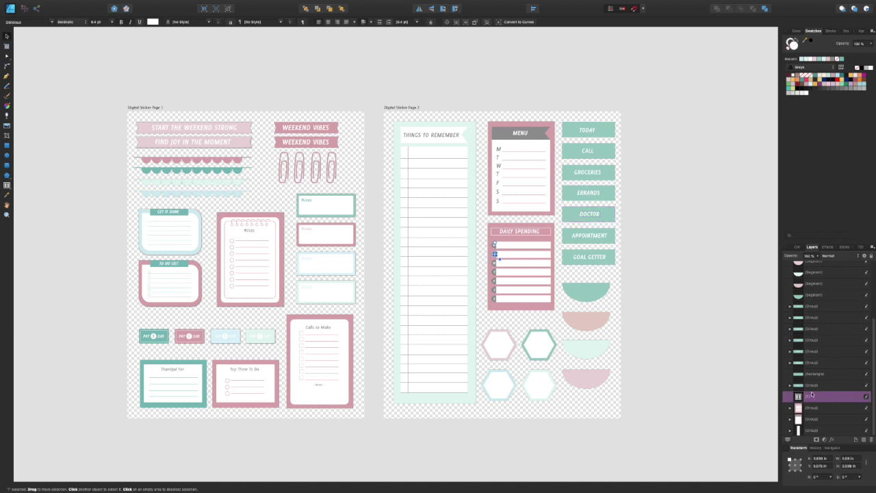
{"action": "scroll", "coordinate": [612, 294], "scroll_direction": "up", "scroll_amount": 8}
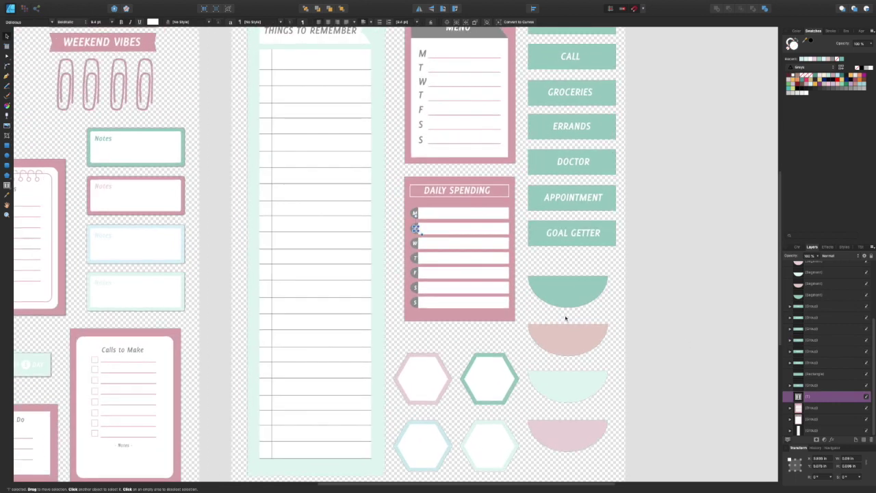
{"action": "scroll", "coordinate": [488, 291], "scroll_direction": "down", "scroll_amount": 1}
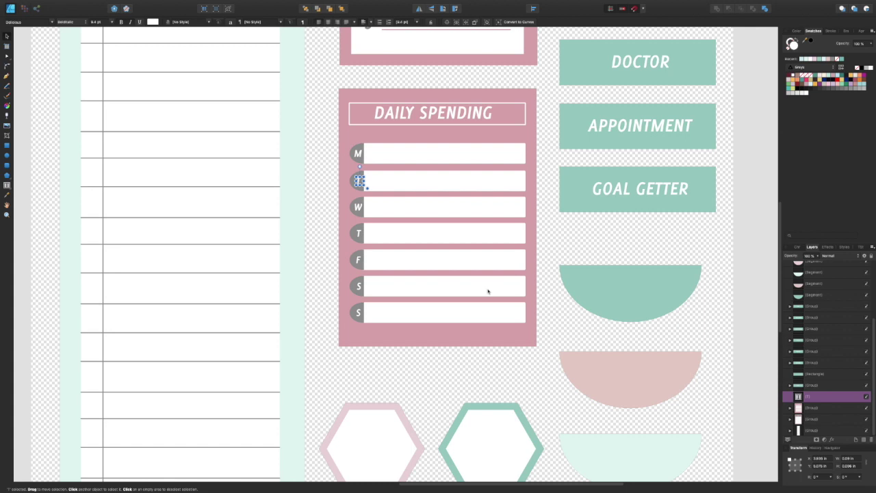
{"action": "double_click", "coordinate": [379, 176]}
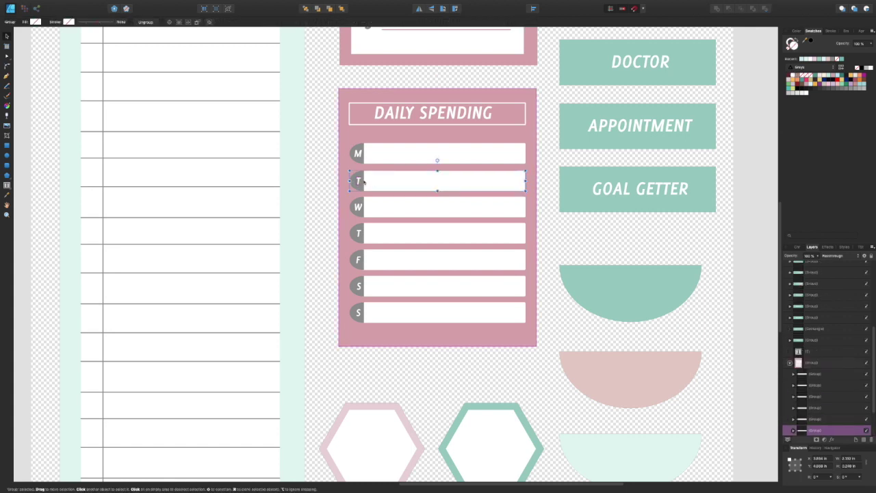
Step: Group the Tuesday T label with its white entry row
{"action": "left_click", "coordinate": [358, 181], "text": "shift"}
{"action": "right_click", "coordinate": [366, 181]}
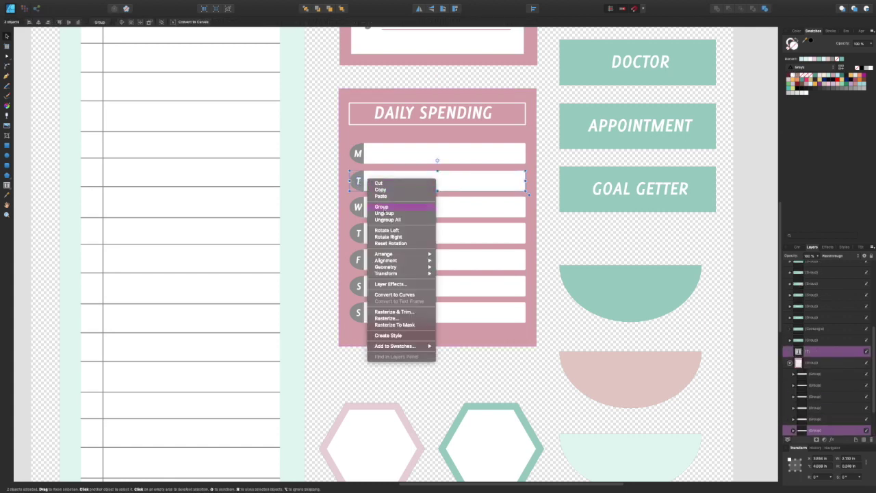
{"action": "left_click", "coordinate": [381, 206]}
Step: Collapse both Digital Sticker Page artboards in Layers and select the loose group above them
{"action": "left_click", "coordinate": [352, 207]}
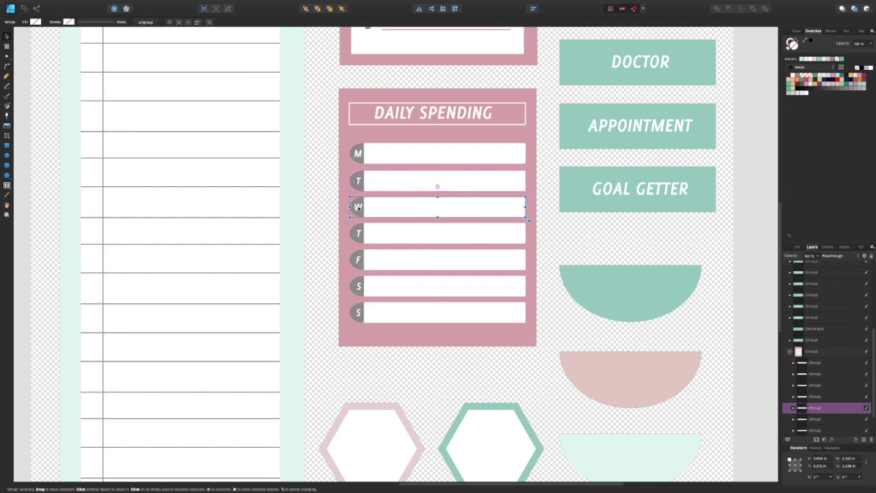
{"action": "scroll", "coordinate": [838, 393], "scroll_direction": "down", "scroll_amount": 2}
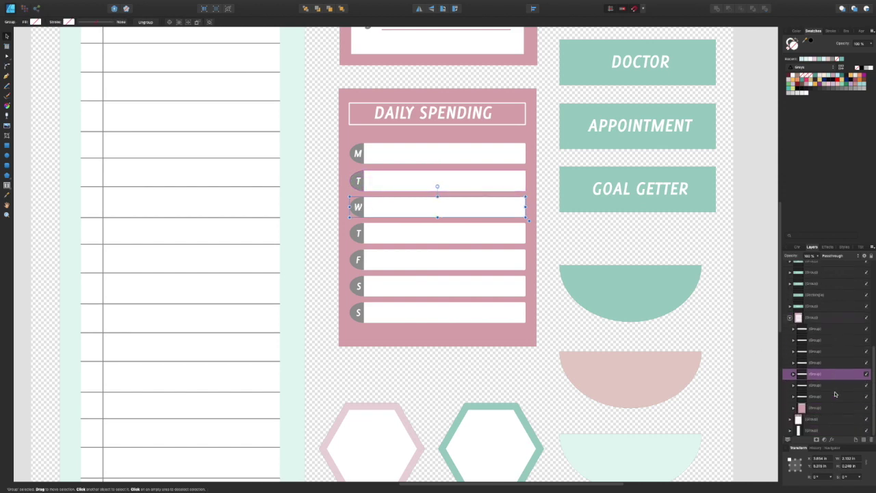
{"action": "scroll", "coordinate": [834, 394], "scroll_direction": "up", "scroll_amount": 5}
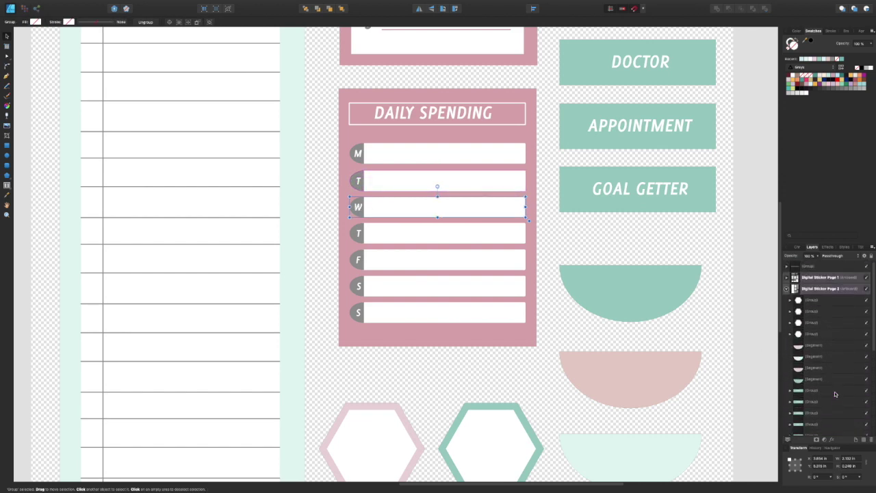
{"action": "left_click", "coordinate": [786, 288]}
{"action": "left_click", "coordinate": [785, 278]}
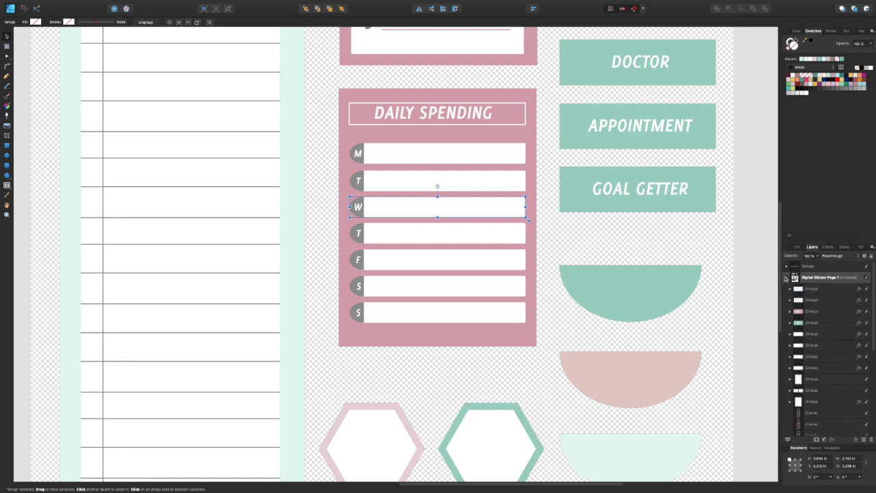
{"action": "left_click", "coordinate": [785, 277]}
{"action": "left_click", "coordinate": [808, 265]}
{"action": "scroll", "coordinate": [289, 257], "scroll_direction": "up", "scroll_amount": 1}
{"action": "scroll", "coordinate": [289, 256], "scroll_direction": "up", "scroll_amount": 5}
{"action": "scroll", "coordinate": [295, 260], "scroll_direction": "down", "scroll_amount": 3}
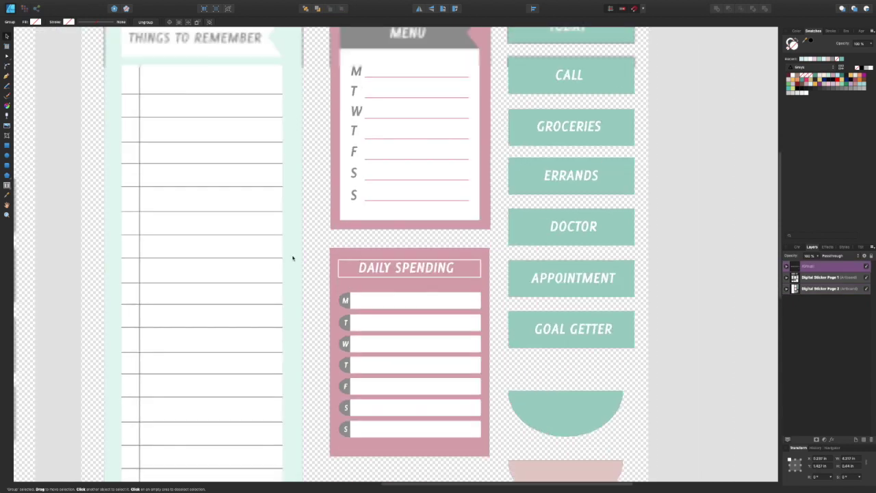
Step: Expand Digital Sticker Page 1's layers and bring the loose scallop-strip group into that artboard
{"action": "scroll", "coordinate": [291, 292], "scroll_direction": "left", "scroll_amount": 5}
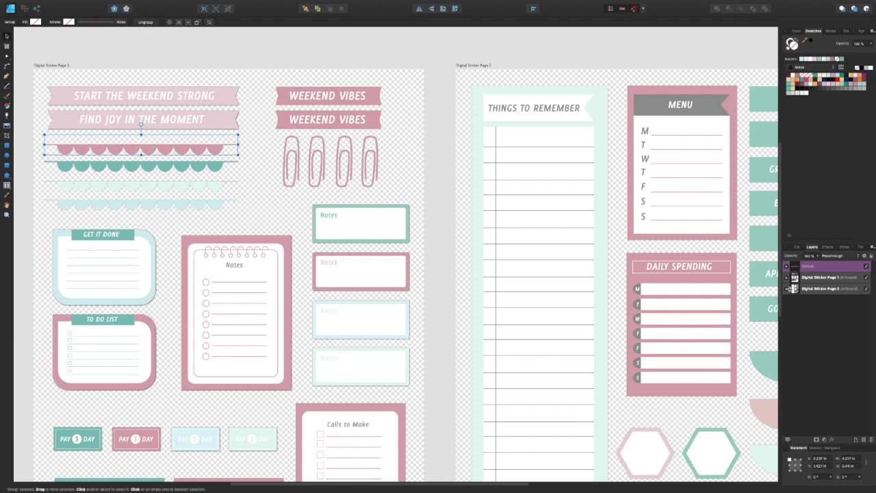
{"action": "left_click", "coordinate": [787, 278]}
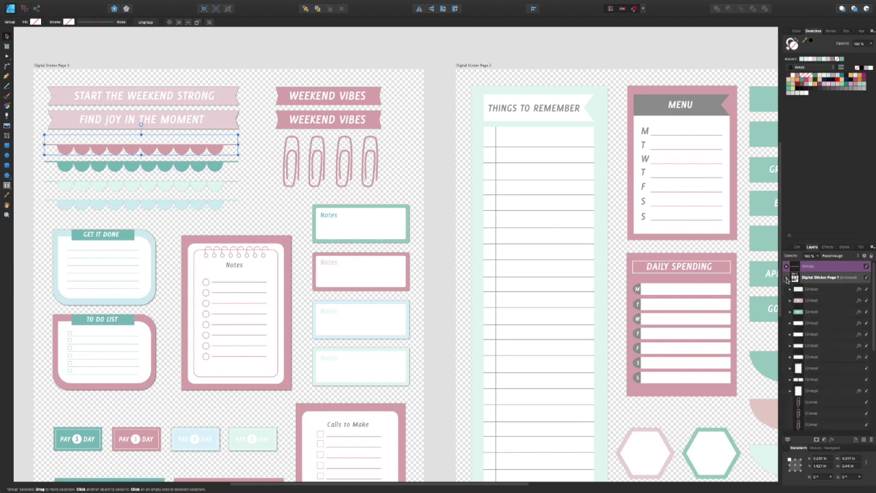
{"action": "scroll", "coordinate": [798, 294], "scroll_direction": "down", "scroll_amount": 5}
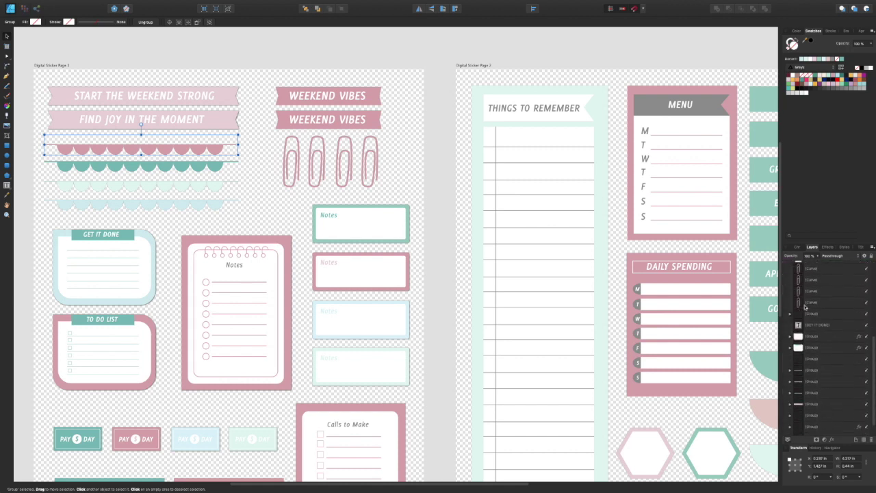
{"action": "scroll", "coordinate": [805, 306], "scroll_direction": "up", "scroll_amount": 5}
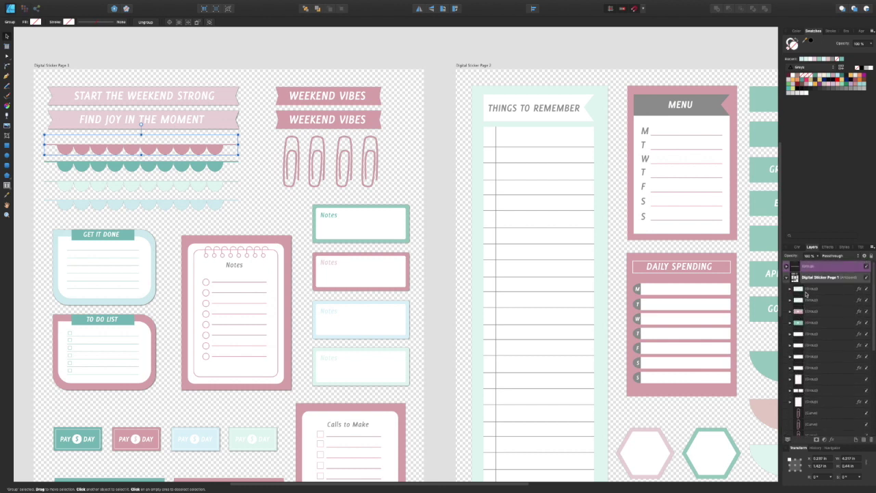
{"action": "left_click", "coordinate": [816, 289]}
{"action": "left_click", "coordinate": [814, 300]}
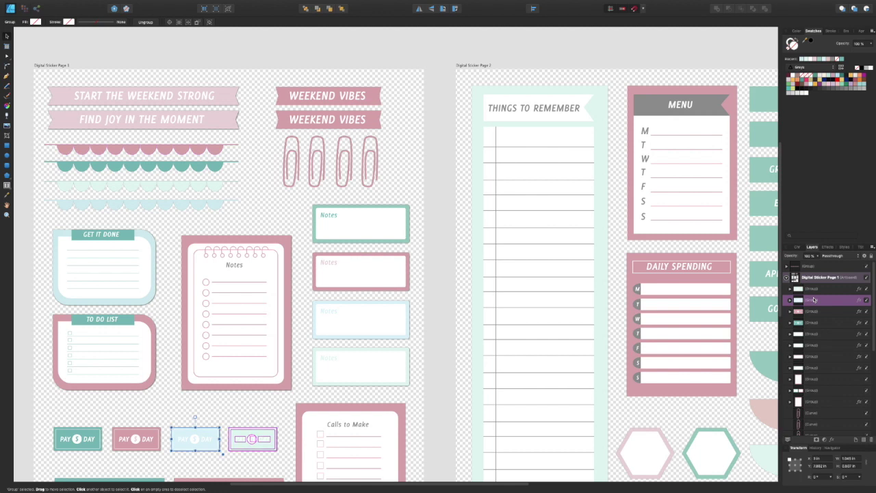
{"action": "left_click", "coordinate": [797, 266]}
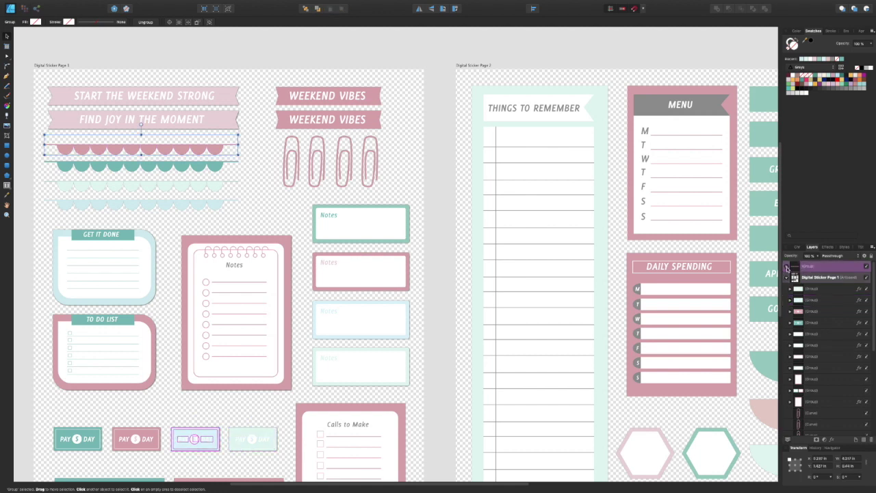
{"action": "left_click", "coordinate": [787, 267]}
{"action": "left_click", "coordinate": [786, 267]}
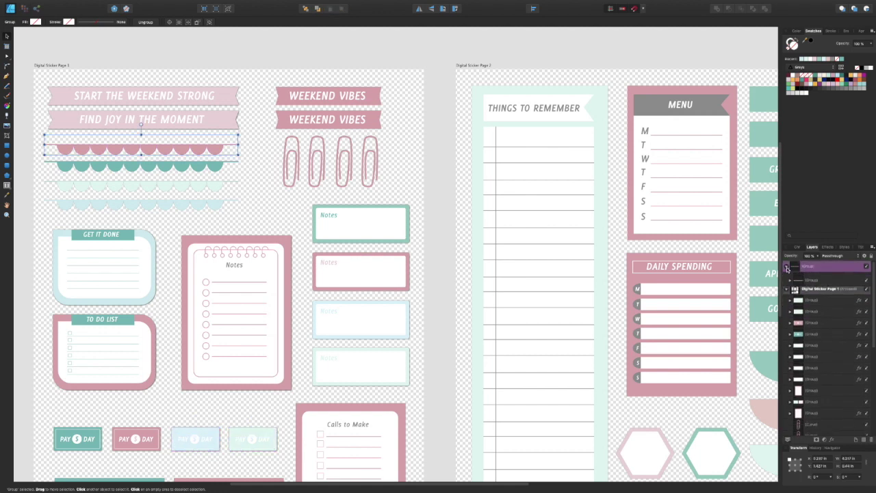
{"action": "scroll", "coordinate": [795, 278], "scroll_direction": "down", "scroll_amount": 5}
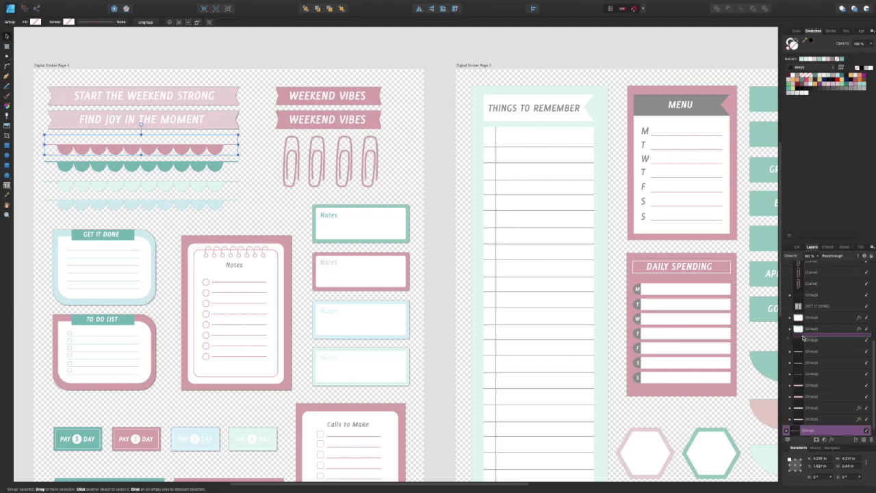
{"action": "scroll", "coordinate": [803, 338], "scroll_direction": "up", "scroll_amount": 5}
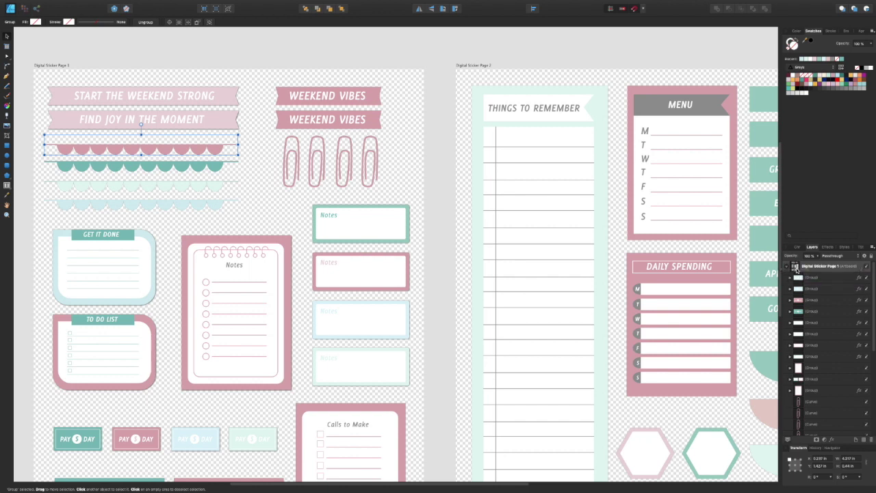
Step: Collapse Page 1's layers, bring both artboards into view, and clear the selection
{"action": "left_click", "coordinate": [786, 266]}
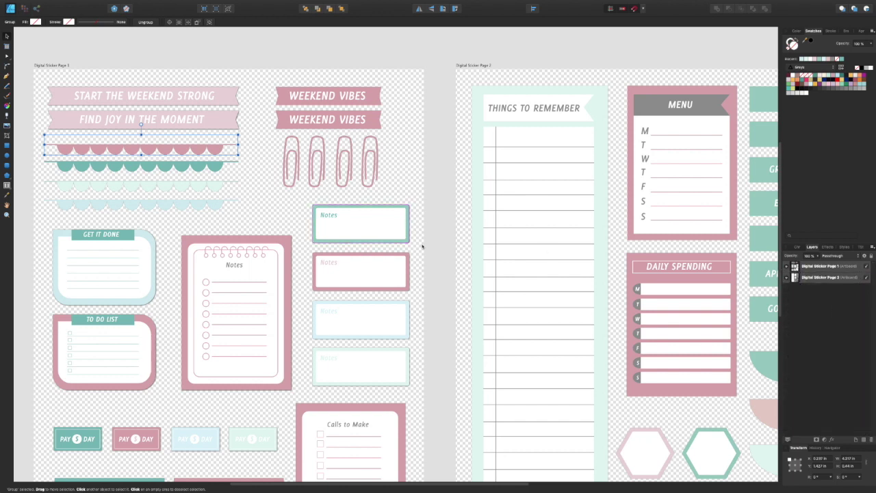
{"action": "scroll", "coordinate": [422, 246], "scroll_direction": "down", "scroll_amount": 2}
{"action": "scroll", "coordinate": [418, 247], "scroll_direction": "left", "scroll_amount": 1}
{"action": "scroll", "coordinate": [418, 247], "scroll_direction": "down", "scroll_amount": 1}
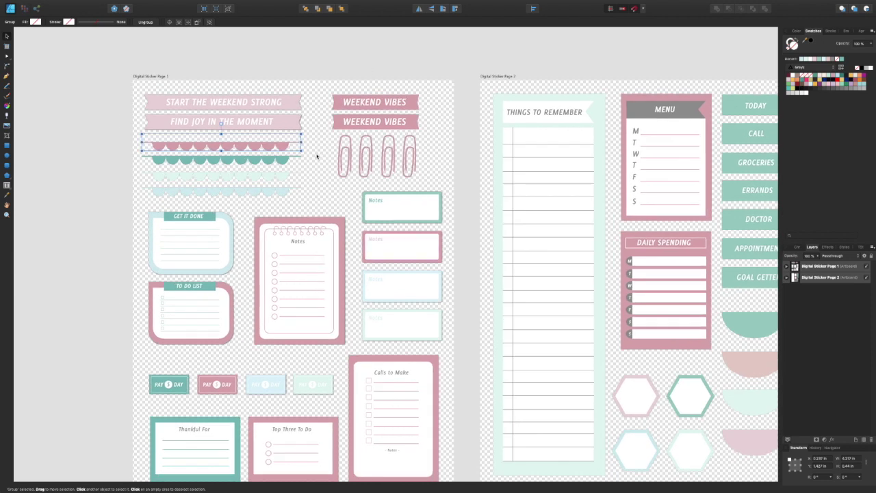
{"action": "scroll", "coordinate": [317, 155], "scroll_direction": "down", "scroll_amount": 2}
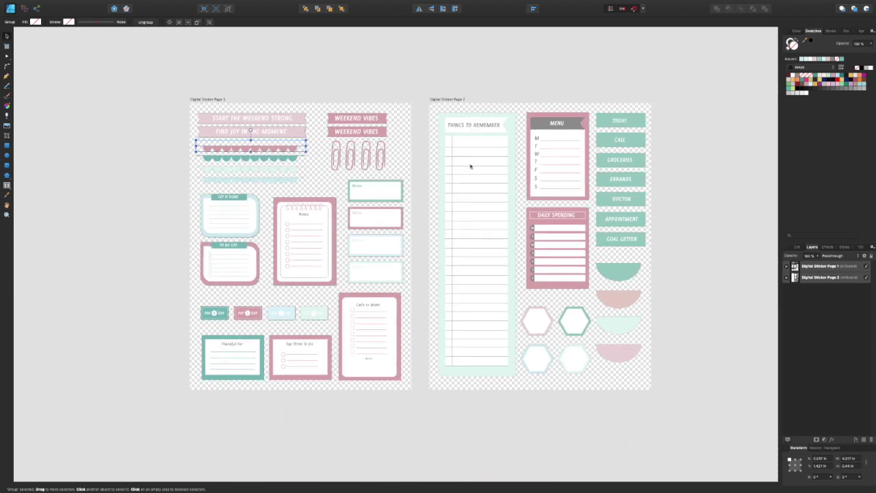
{"action": "left_click", "coordinate": [38, 58]}
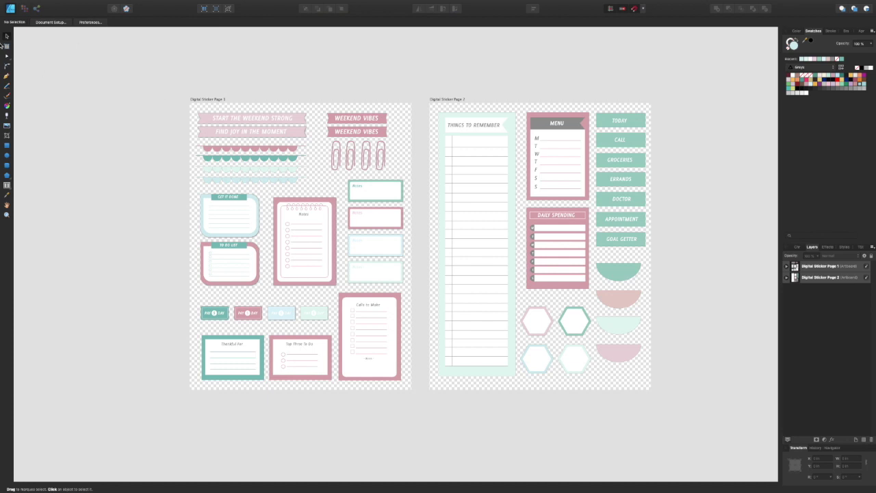
{"action": "left_click", "coordinate": [36, 10]}
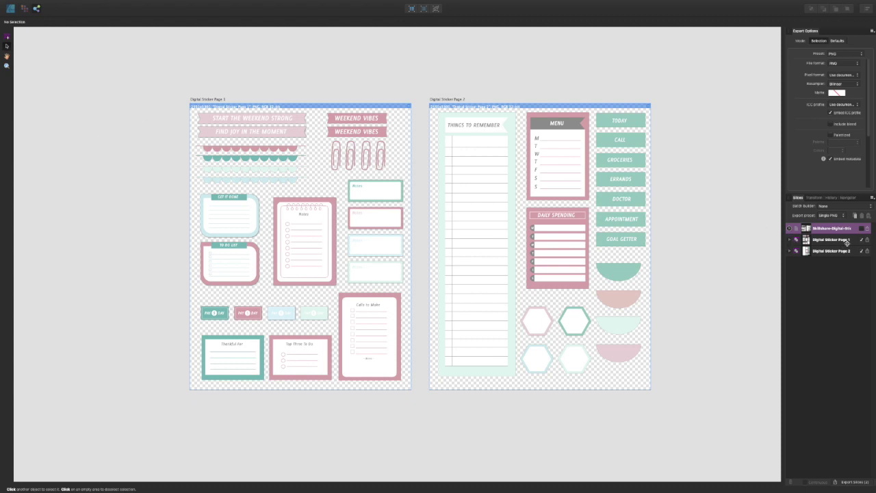
Step: Marquee-select all the stickers on Digital Sticker Page 1
{"action": "left_click_drag", "start_coordinate": [132, 102], "coordinate": [416, 389]}
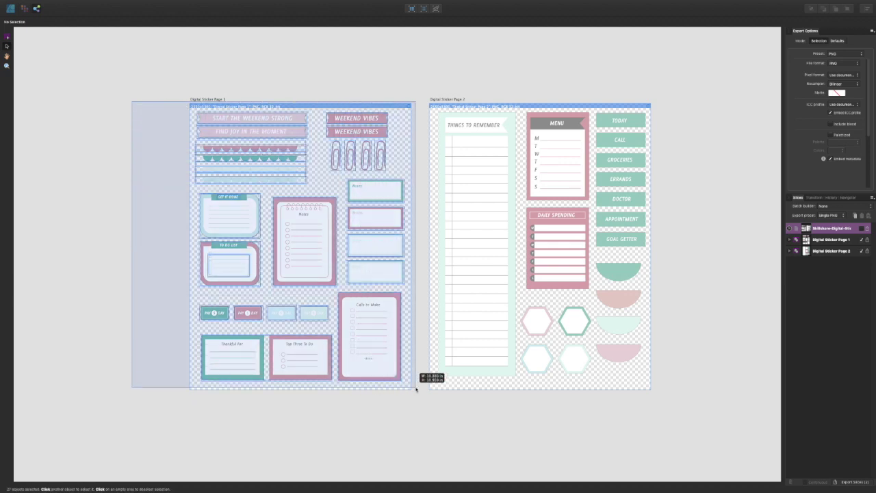
{"action": "left_click_drag", "start_coordinate": [416, 389], "coordinate": [415, 388]}
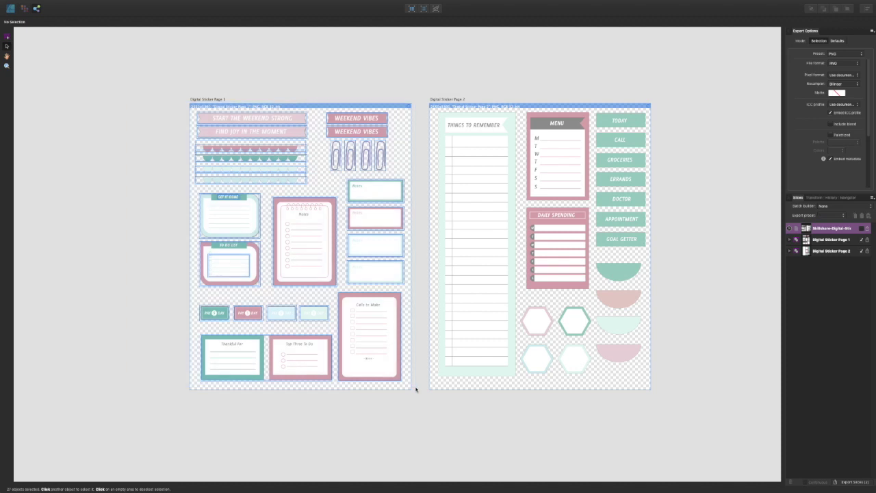
{"action": "right_click", "coordinate": [307, 246]}
{"action": "left_click", "coordinate": [315, 251]}
{"action": "left_click", "coordinate": [829, 240]}
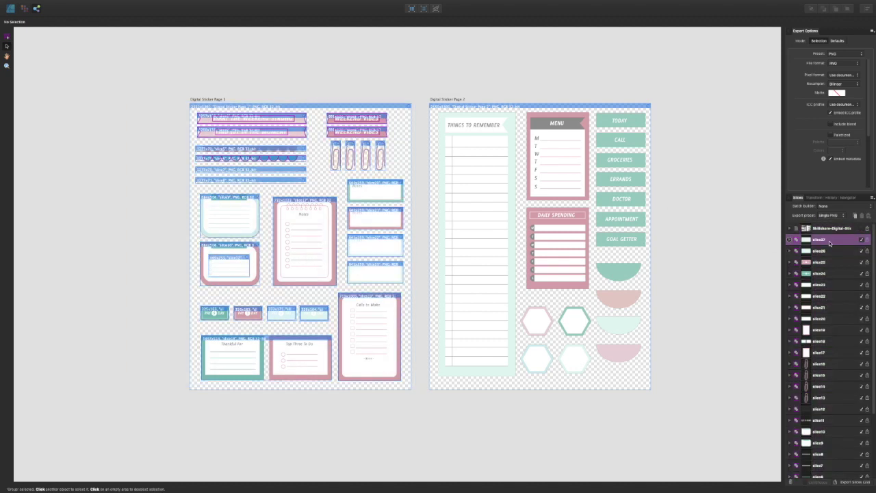
{"action": "scroll", "coordinate": [819, 347], "scroll_direction": "down", "scroll_amount": 3}
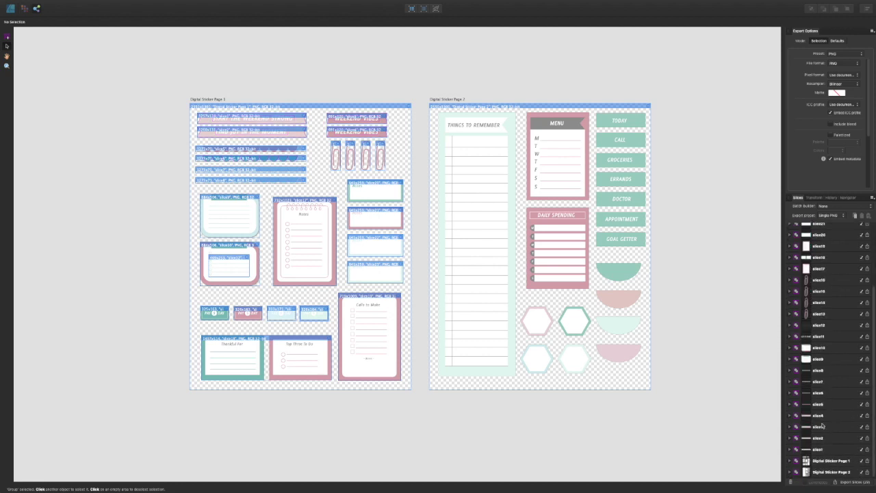
{"action": "left_click", "coordinate": [826, 451]}
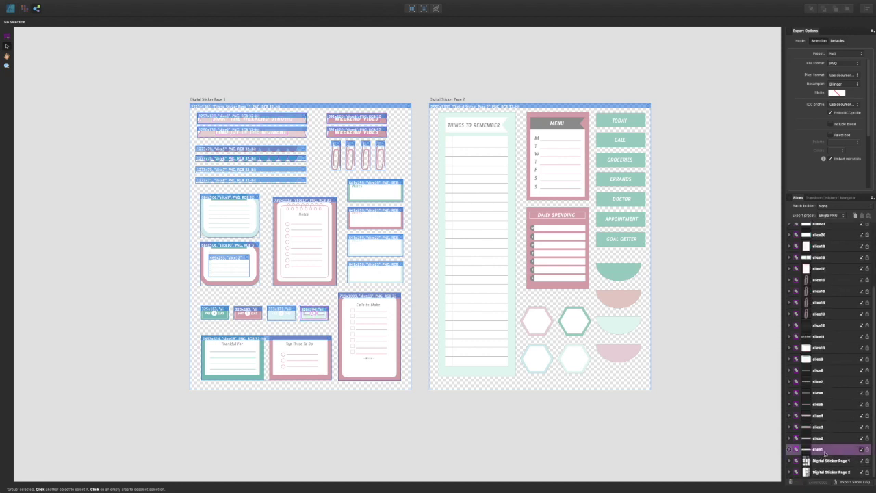
{"action": "scroll", "coordinate": [824, 455], "scroll_direction": "up", "scroll_amount": 3}
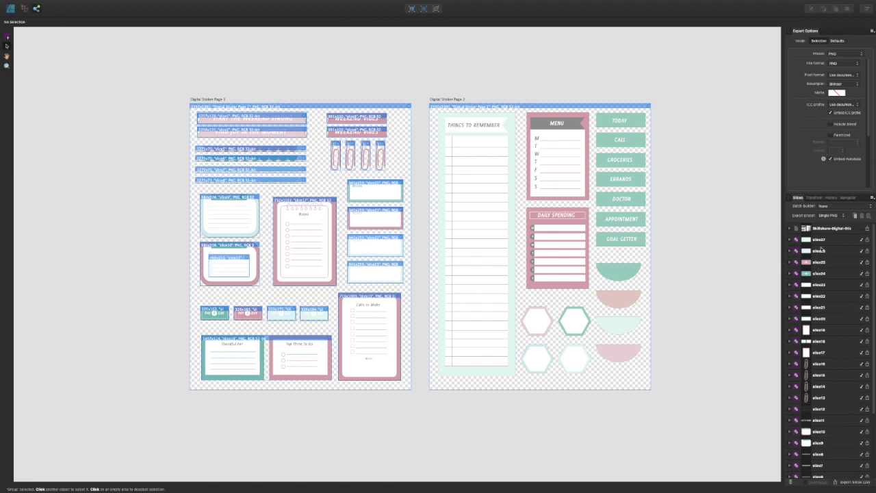
{"action": "left_click", "coordinate": [824, 239], "text": "shift"}
{"action": "scroll", "coordinate": [823, 330], "scroll_direction": "down", "scroll_amount": 3}
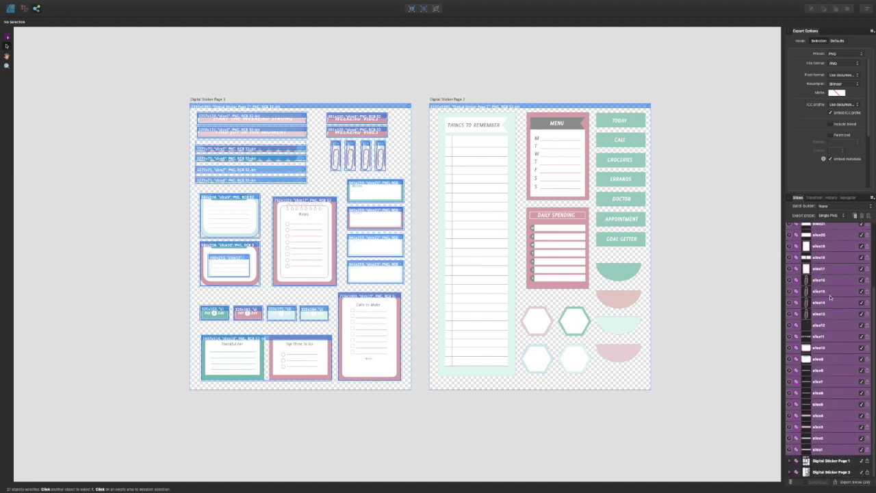
{"action": "scroll", "coordinate": [830, 299], "scroll_direction": "up", "scroll_amount": 3}
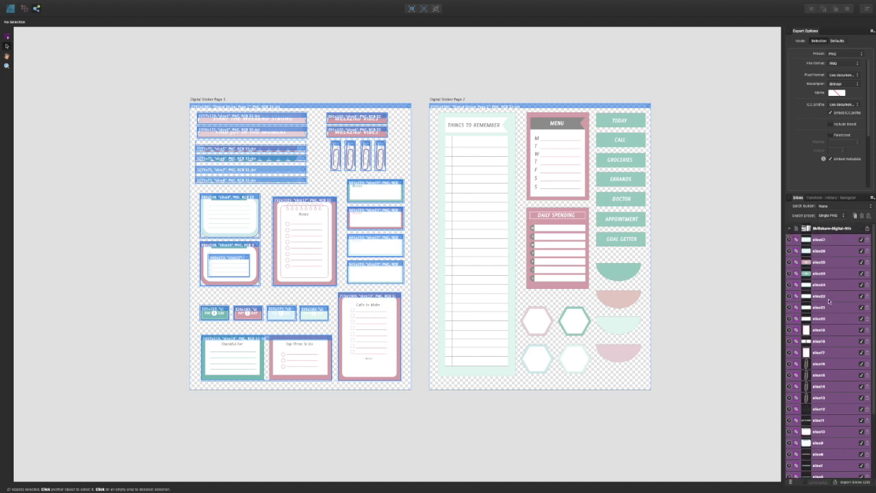
{"action": "scroll", "coordinate": [830, 300], "scroll_direction": "down", "scroll_amount": 5}
{"action": "left_click", "coordinate": [860, 461]}
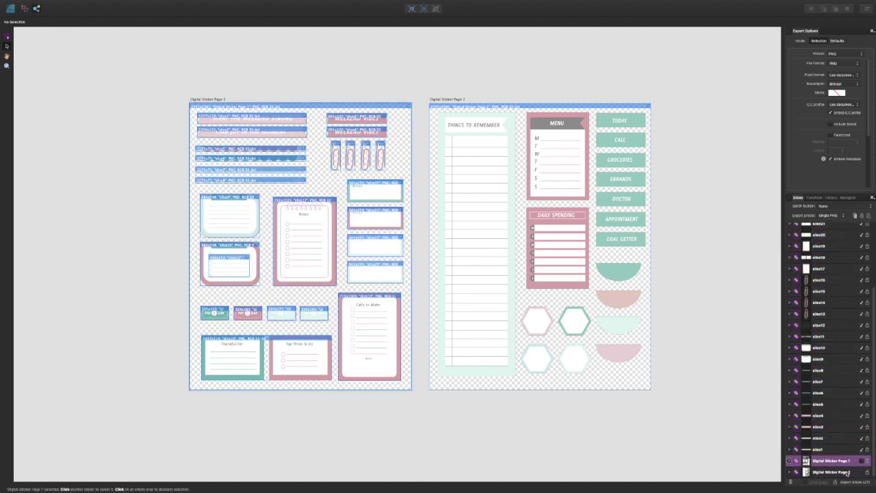
{"action": "left_click", "coordinate": [849, 472], "text": "shift"}
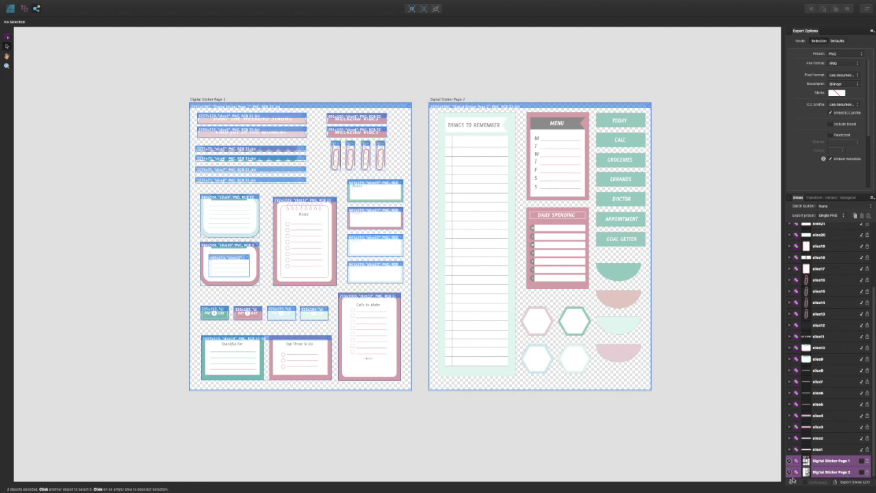
{"action": "left_click", "coordinate": [823, 464], "text": "ctrl"}
{"action": "left_click", "coordinate": [839, 464]}
{"action": "scroll", "coordinate": [828, 342], "scroll_direction": "up", "scroll_amount": 5}
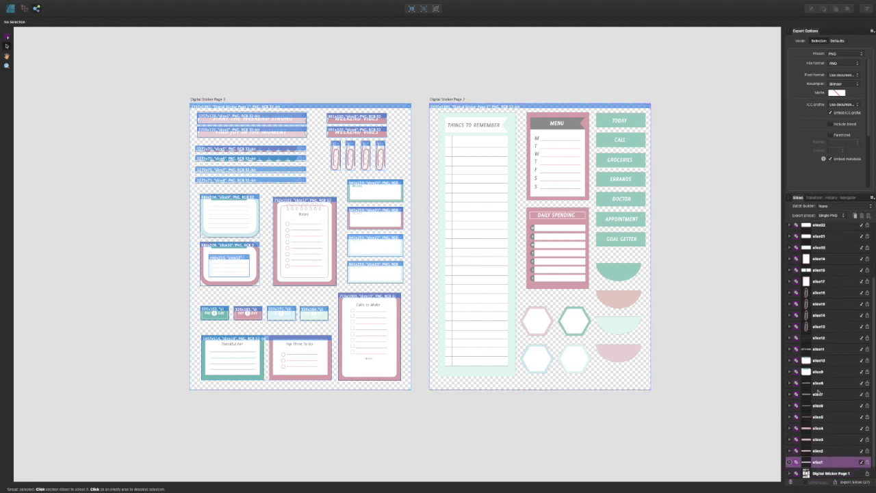
{"action": "left_click", "coordinate": [827, 239], "text": "shift"}
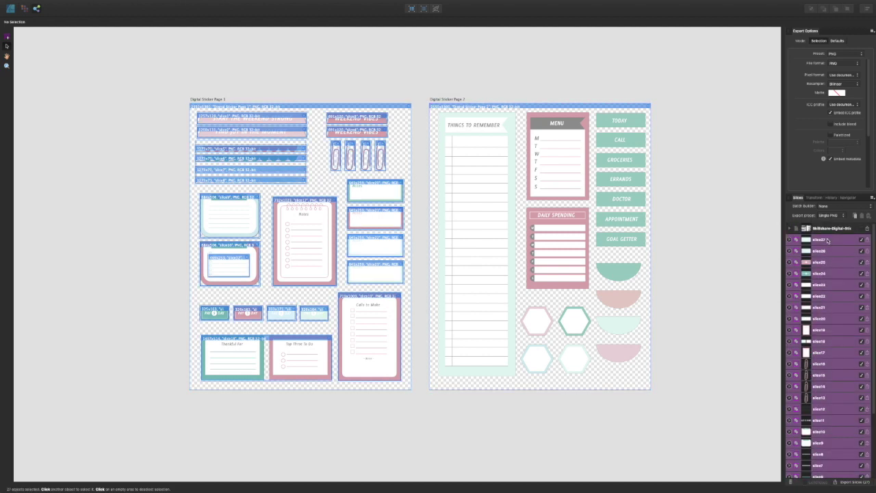
Step: Start exporting the 27 selected slices, then dismiss the folder chooser
{"action": "left_click", "coordinate": [853, 487]}
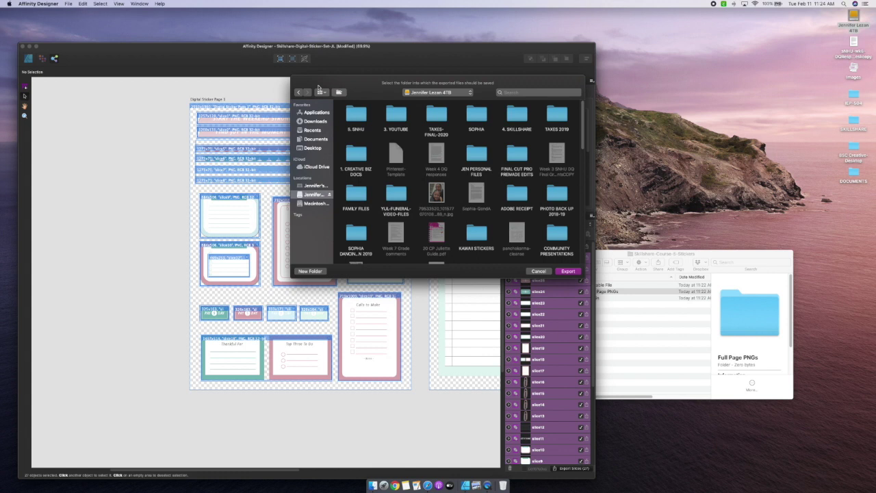
{"action": "key", "text": "Return"}
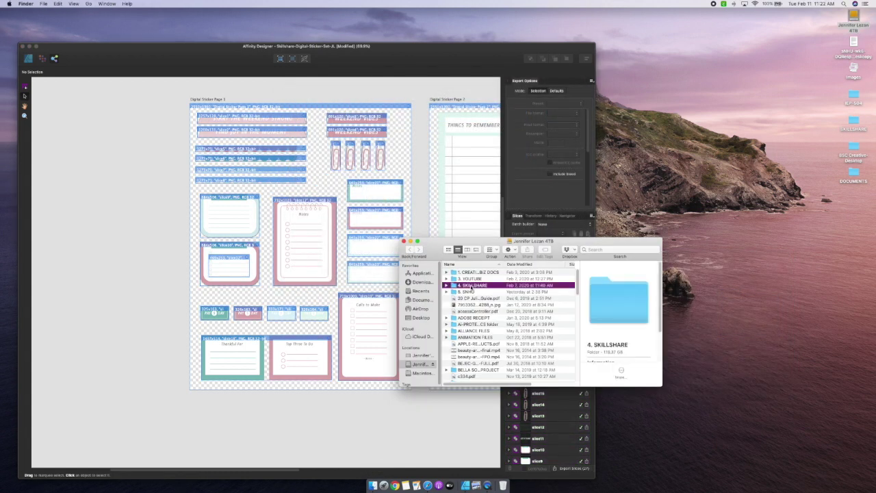
Step: In Finder, create a Skillshare-Course-5-Stickers folder inside Skillshare-Course-5
{"action": "left_click_drag", "start_coordinate": [484, 240], "coordinate": [612, 254]}
{"action": "double_click", "coordinate": [616, 286]}
{"action": "double_click", "coordinate": [607, 290]}
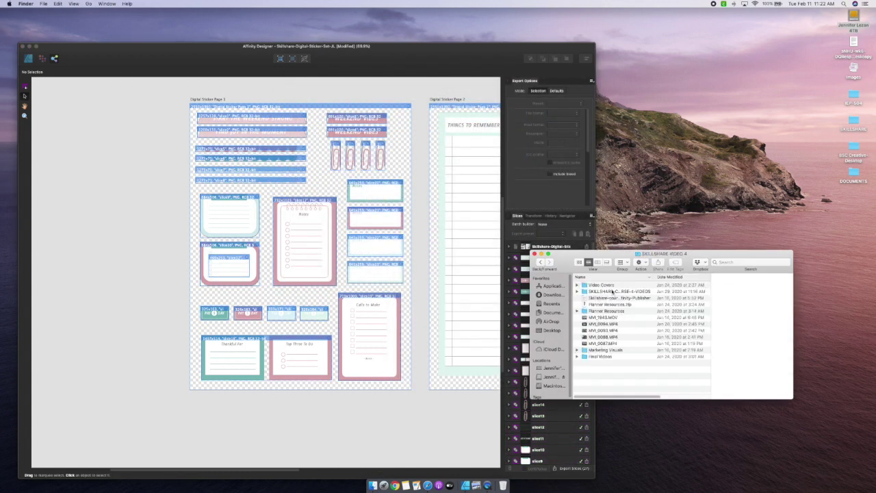
{"action": "left_click", "coordinate": [540, 262]}
{"action": "double_click", "coordinate": [602, 292]}
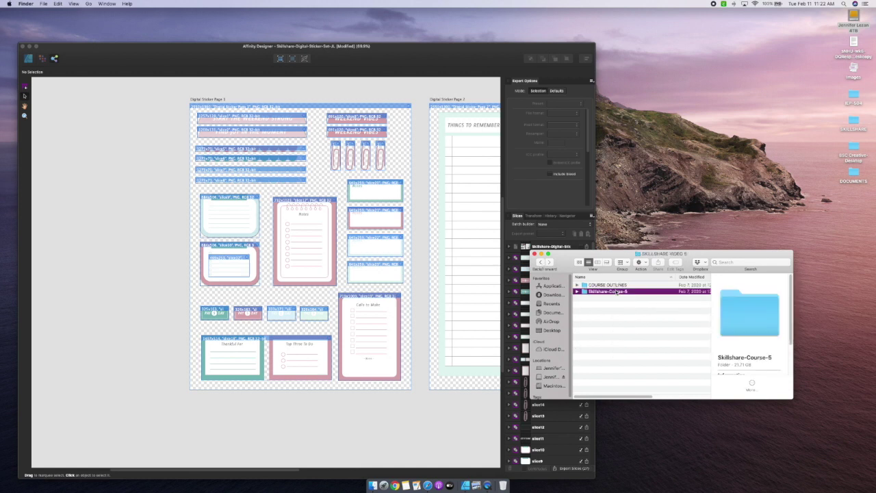
{"action": "right_click", "coordinate": [614, 342]}
{"action": "left_click", "coordinate": [625, 345]}
{"action": "type", "text": "skillshare"}
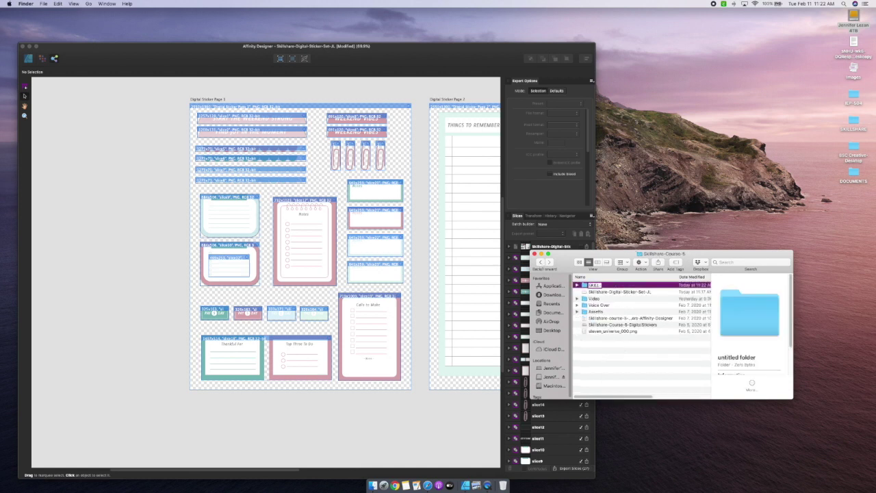
{"action": "type", "text": "-Course-5-Stickers"}
{"action": "key", "text": "Return"}
Step: Add Editable File, PNGs and Full Page PNGs subfolders, then reselect all slices in the document
{"action": "double_click", "coordinate": [610, 285]}
{"action": "right_click", "coordinate": [612, 304]}
{"action": "left_click", "coordinate": [625, 311]}
{"action": "type", "text": "Editable File"}
{"action": "right_click", "coordinate": [593, 310]}
{"action": "left_click", "coordinate": [601, 315]}
{"action": "type", "text": "PNGs"}
{"action": "key", "text": "Return"}
{"action": "right_click", "coordinate": [621, 308]}
{"action": "left_click", "coordinate": [629, 313]}
{"action": "type", "text": "Full Page PNG"}
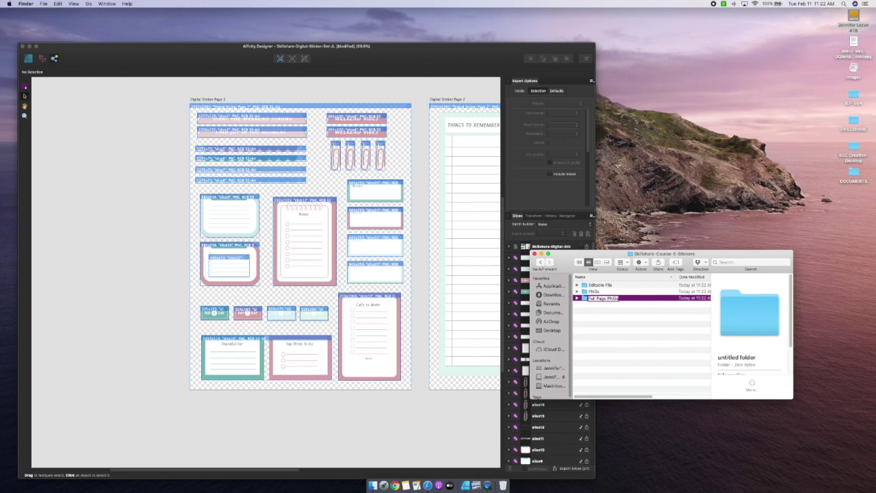
{"action": "type", "text": "s"}
{"action": "key", "text": "Return"}
{"action": "left_click", "coordinate": [548, 382]}
{"action": "key", "text": "super+a"}
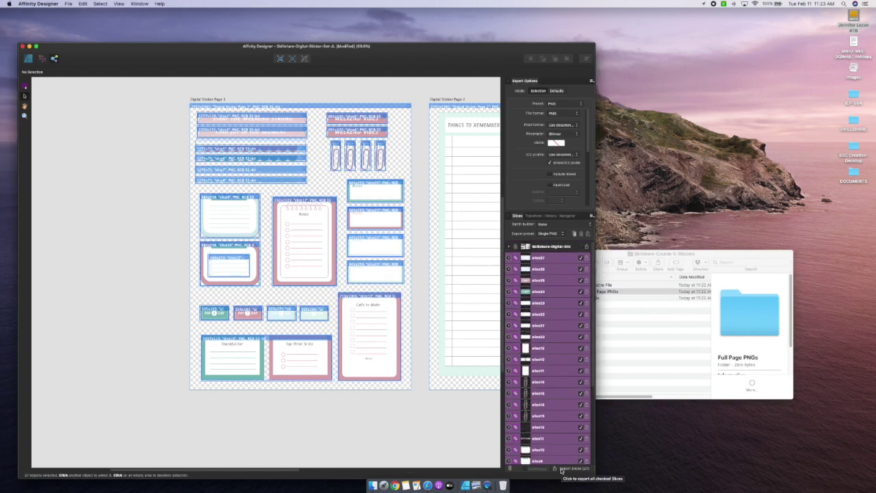
Step: Start the slice export to PNGs and create Page 1 and Page 2 subfolders there in Finder
{"action": "left_click", "coordinate": [572, 468]}
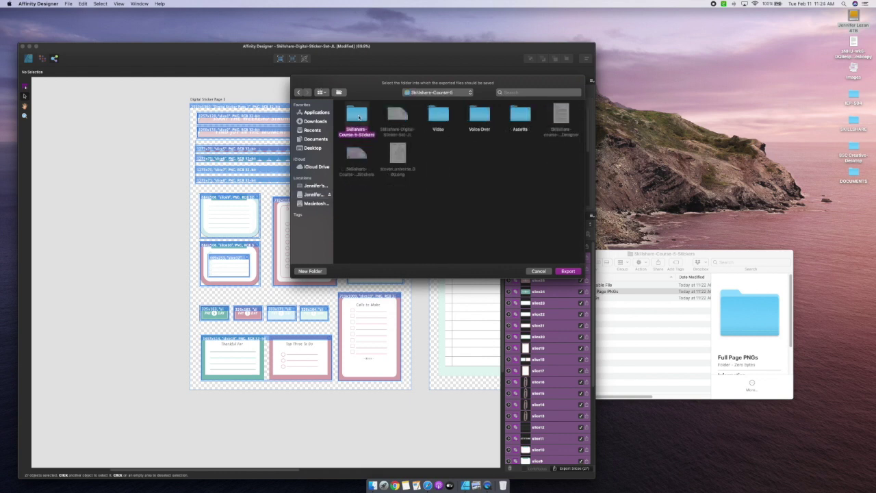
{"action": "double_click", "coordinate": [388, 113]}
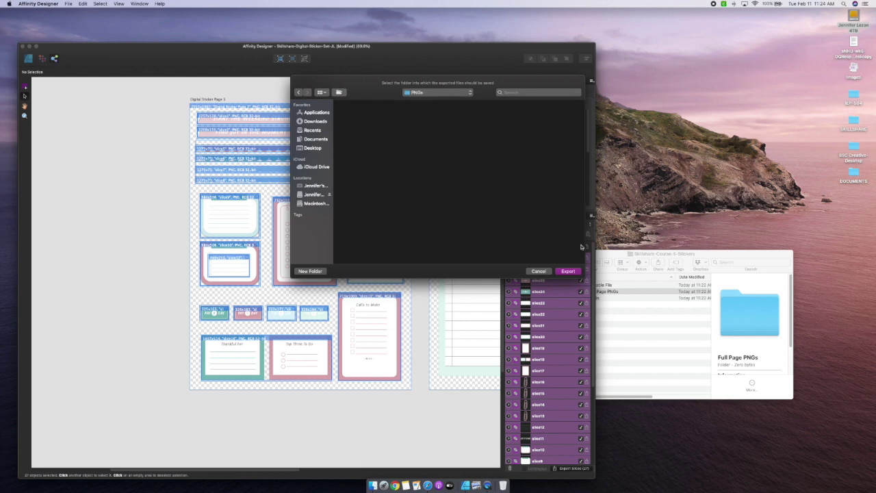
{"action": "left_click", "coordinate": [612, 293]}
{"action": "double_click", "coordinate": [594, 298]}
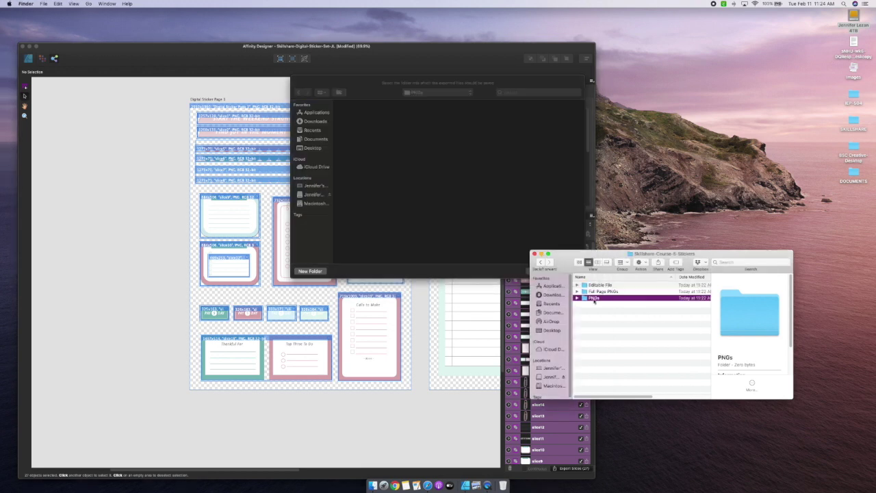
{"action": "right_click", "coordinate": [596, 303]}
{"action": "left_click", "coordinate": [614, 308]}
{"action": "type", "text": "Page 1"}
{"action": "key", "text": "Return"}
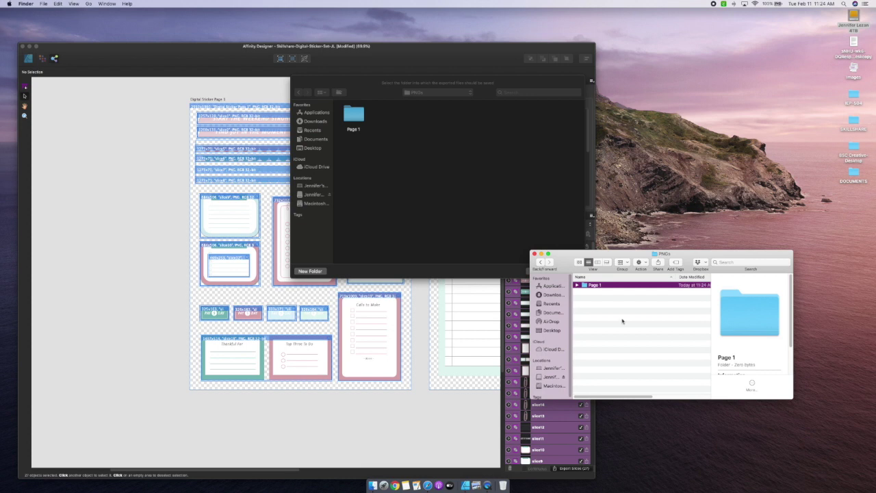
{"action": "right_click", "coordinate": [622, 321]}
{"action": "left_click", "coordinate": [640, 325]}
{"action": "type", "text": "Pag"}
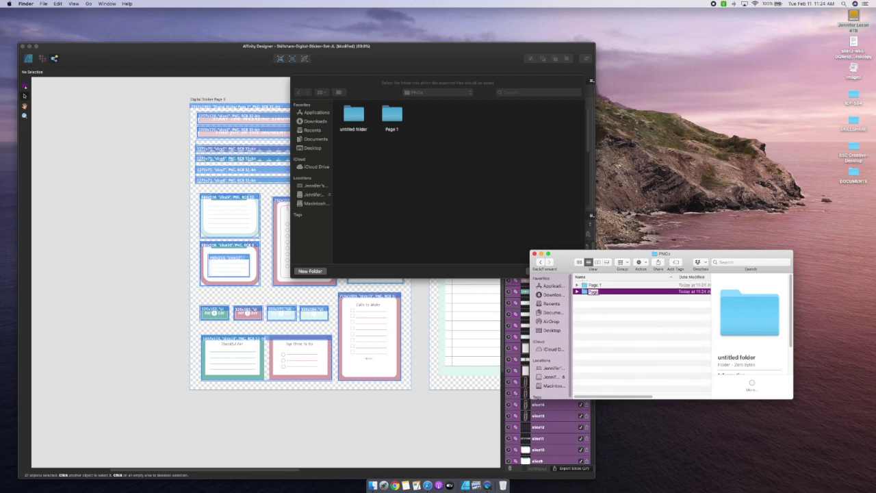
{"action": "type", "text": "e 2"}
{"action": "key", "text": "Return"}
Step: Export the 27 sticker slices into PNGs/Page 1, then delete them
{"action": "left_click", "coordinate": [390, 115]}
{"action": "double_click", "coordinate": [391, 115]}
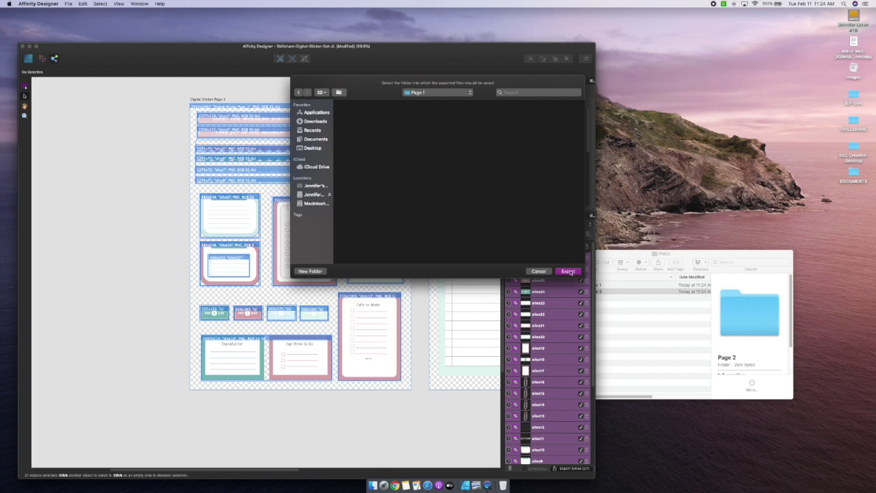
{"action": "left_click", "coordinate": [568, 268]}
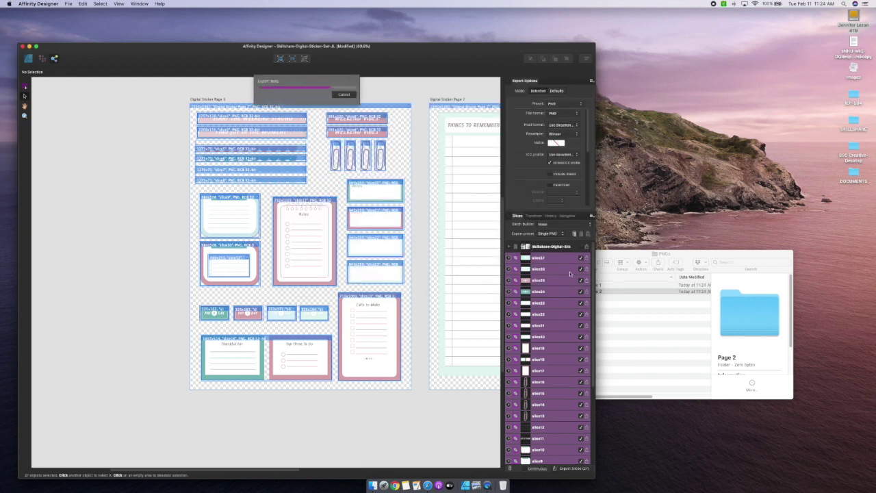
{"action": "scroll", "coordinate": [405, 388], "scroll_direction": "right", "scroll_amount": 3}
{"action": "scroll", "coordinate": [405, 387], "scroll_direction": "right", "scroll_amount": 5}
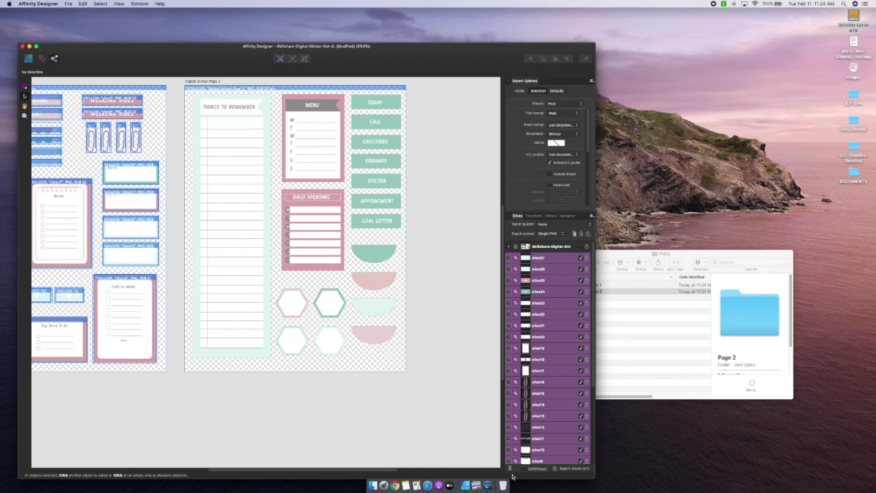
{"action": "key", "text": "Delete"}
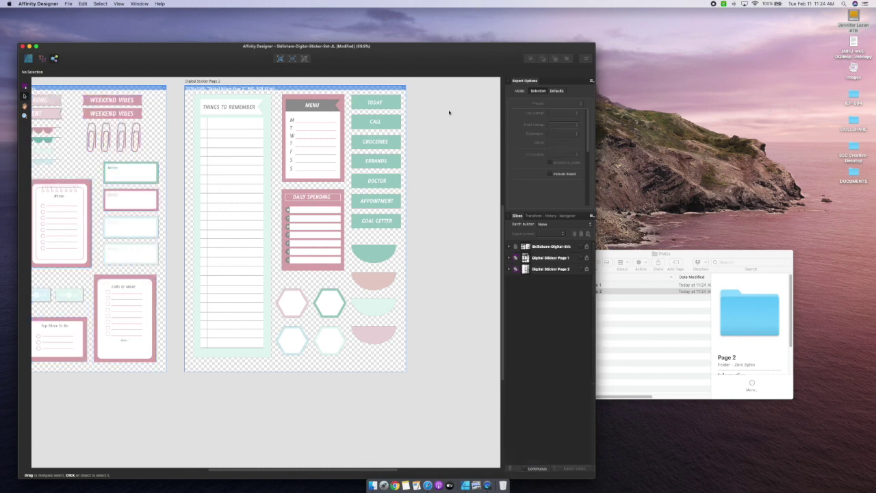
Step: Delete both full-page slices and turn all Digital Sticker Page 2 stickers into slices
{"action": "left_click", "coordinate": [562, 258]}
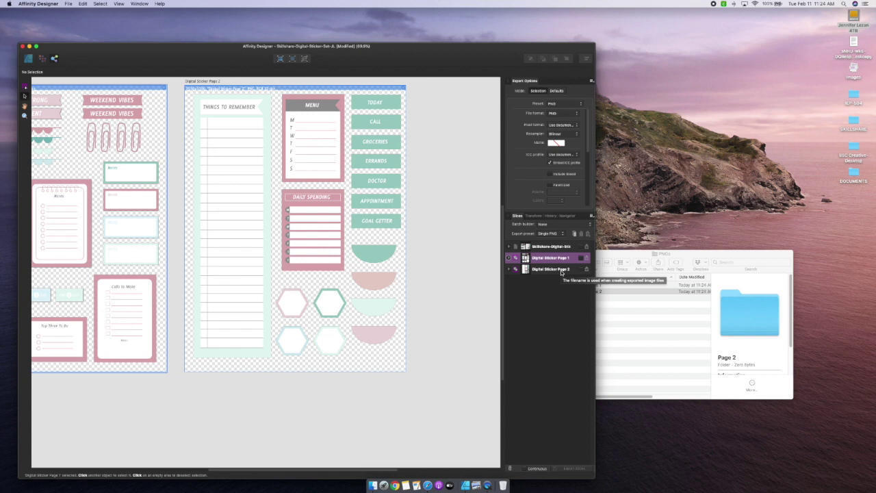
{"action": "left_click", "coordinate": [562, 269], "text": "shift"}
{"action": "left_click", "coordinate": [509, 469]}
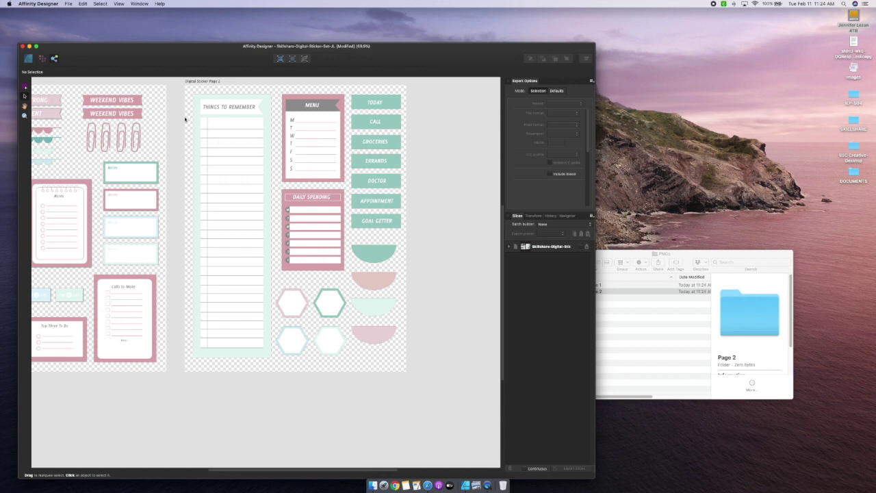
{"action": "left_click_drag", "start_coordinate": [169, 89], "coordinate": [429, 418]}
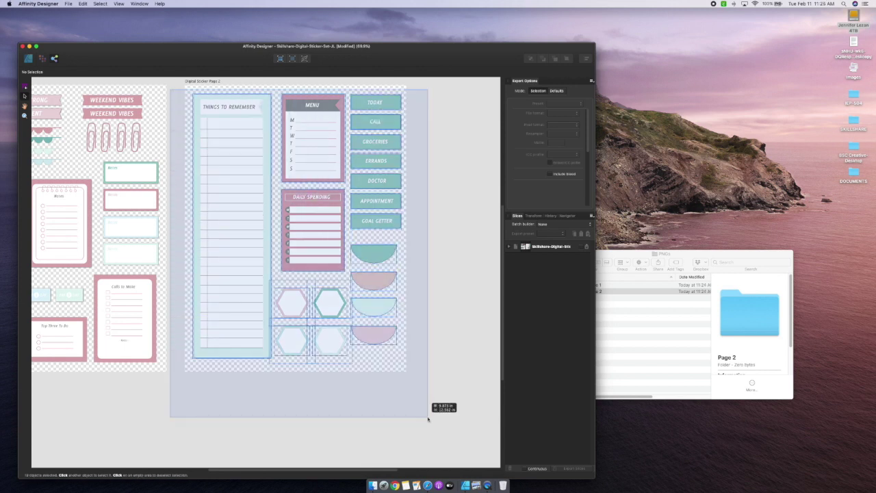
{"action": "left_click_drag", "start_coordinate": [428, 418], "coordinate": [429, 419]}
{"action": "right_click", "coordinate": [229, 121]}
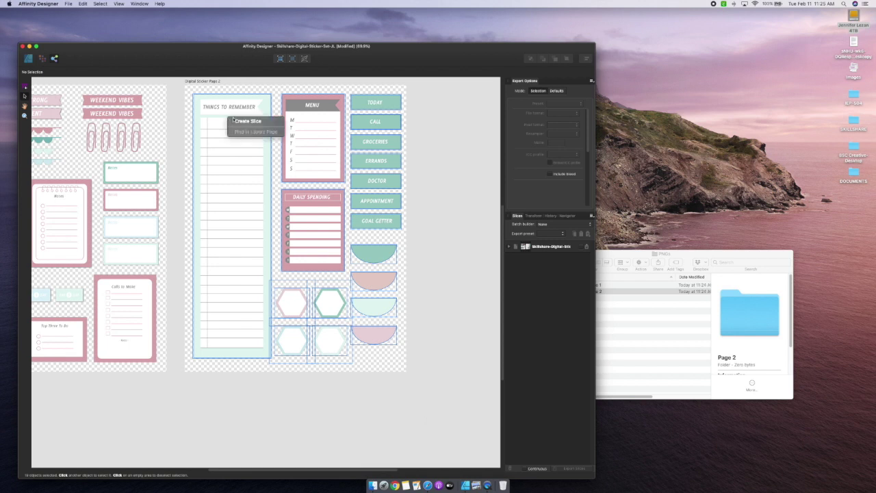
{"action": "left_click", "coordinate": [236, 121]}
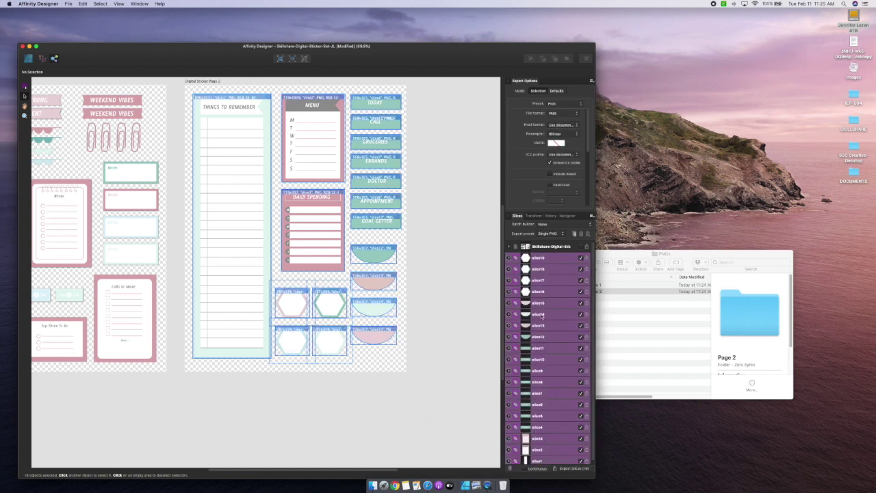
Step: Export the Page 2 slices into the PNGs/Page 2 folder
{"action": "scroll", "coordinate": [541, 314], "scroll_direction": "down", "scroll_amount": 1}
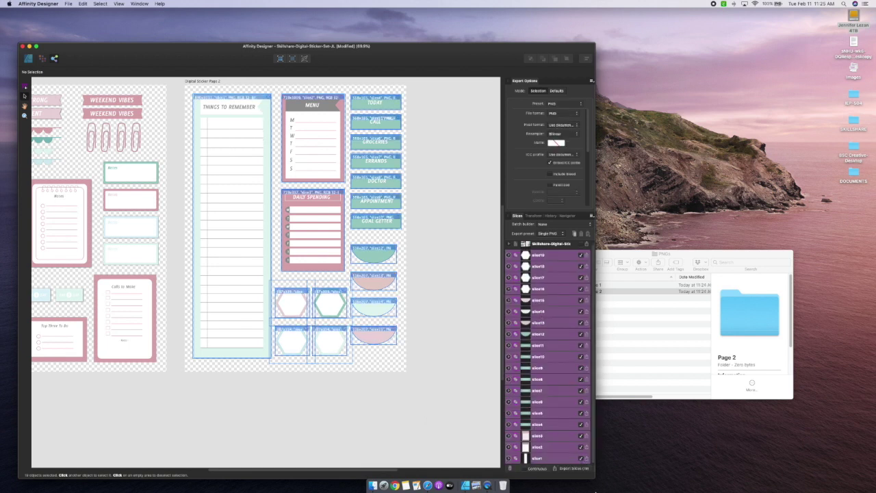
{"action": "left_click", "coordinate": [569, 470]}
{"action": "left_click", "coordinate": [420, 92]}
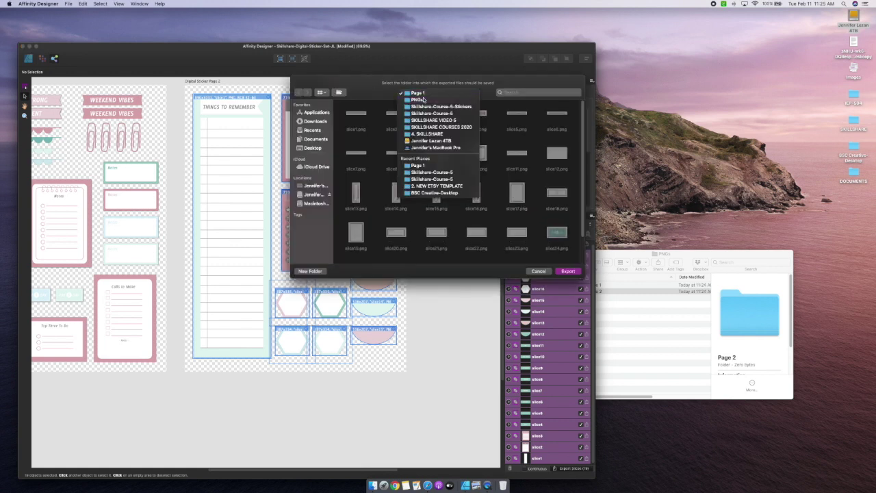
{"action": "left_click", "coordinate": [423, 100]}
{"action": "double_click", "coordinate": [392, 115]}
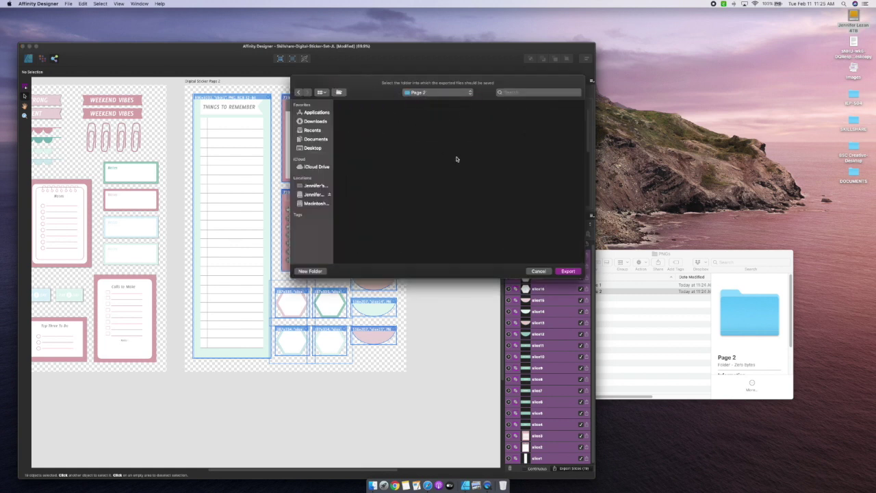
{"action": "left_click", "coordinate": [568, 271]}
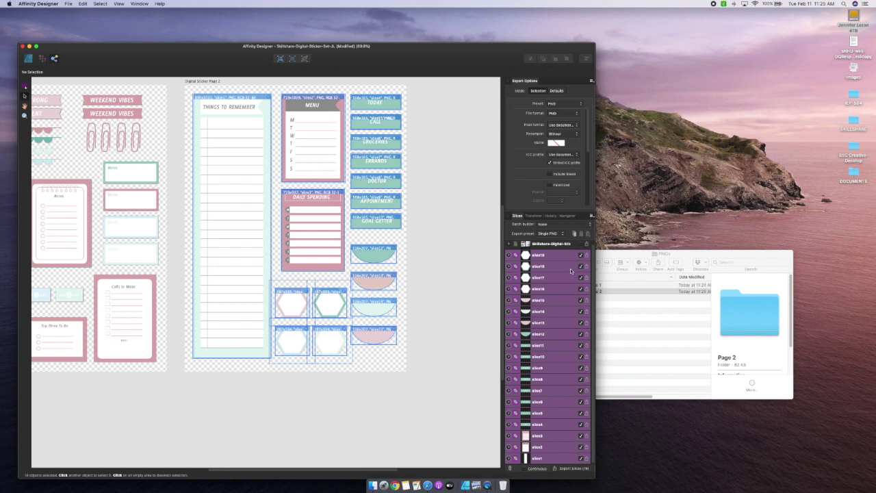
{"action": "key", "text": "super+1"}
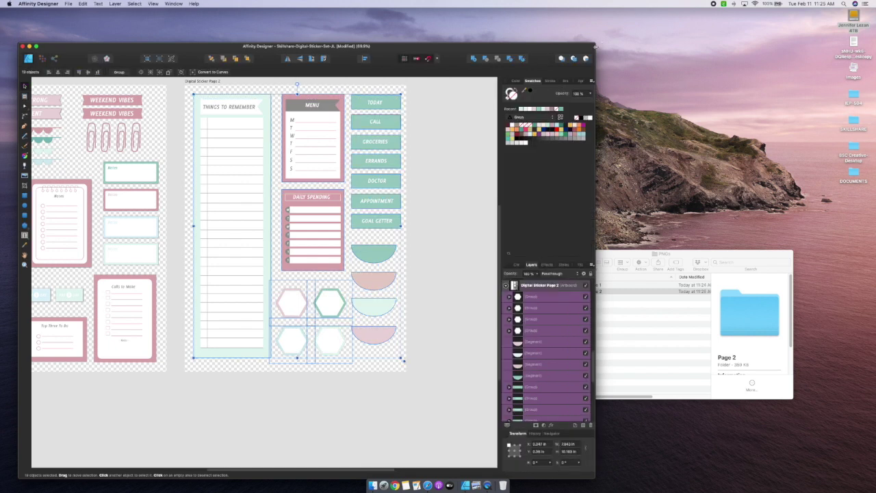
Step: Go full screen and export the Digital Sticker Page 1 artboard as a full-size PNG
{"action": "left_click", "coordinate": [36, 46]}
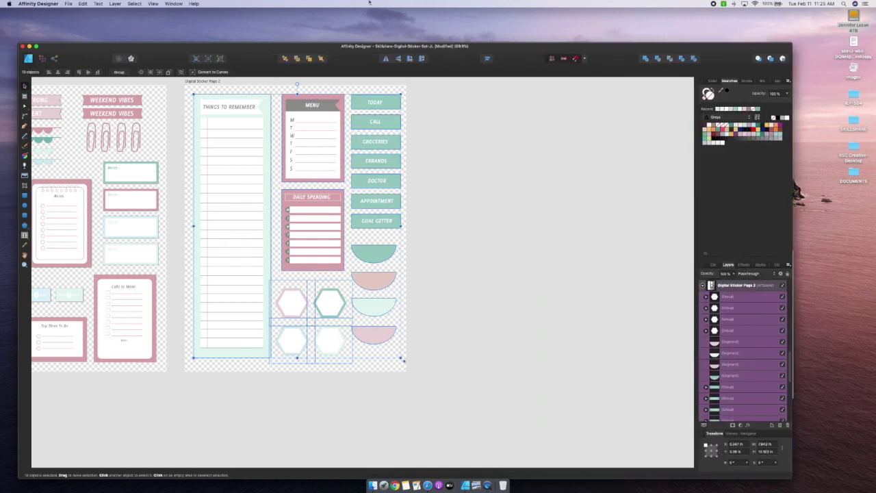
{"action": "key", "text": "super+0"}
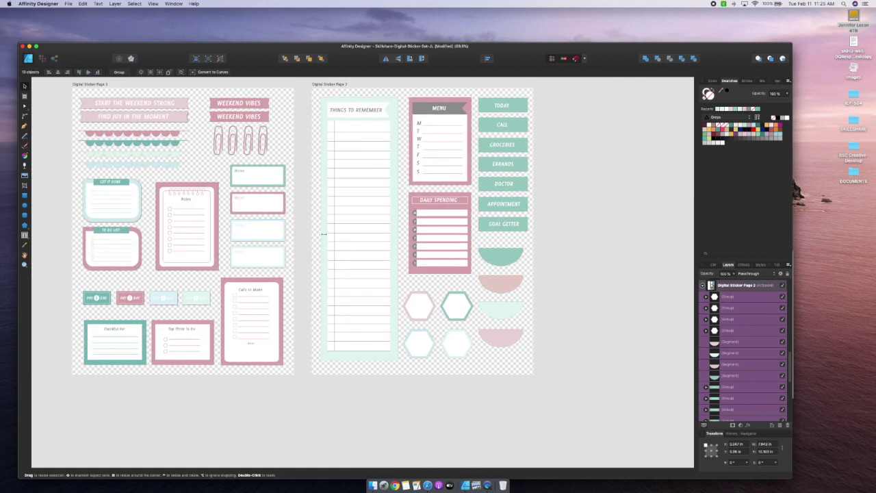
{"action": "left_click", "coordinate": [38, 46]}
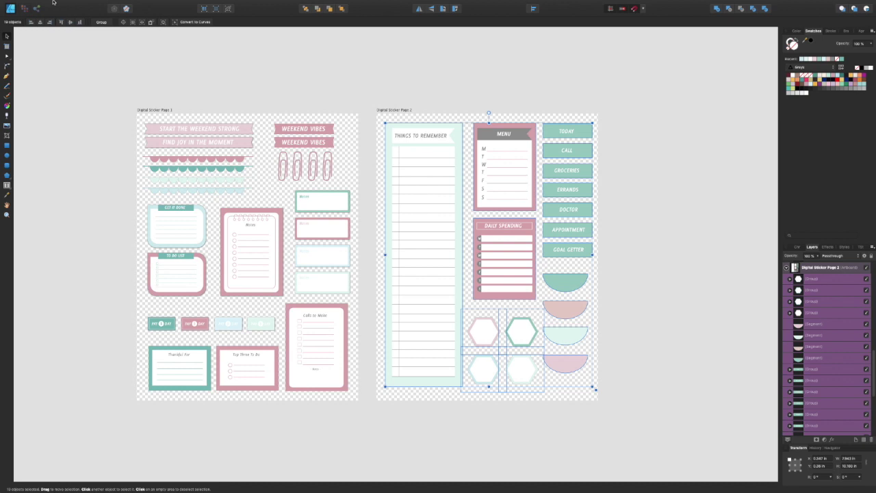
{"action": "left_click", "coordinate": [68, 3]}
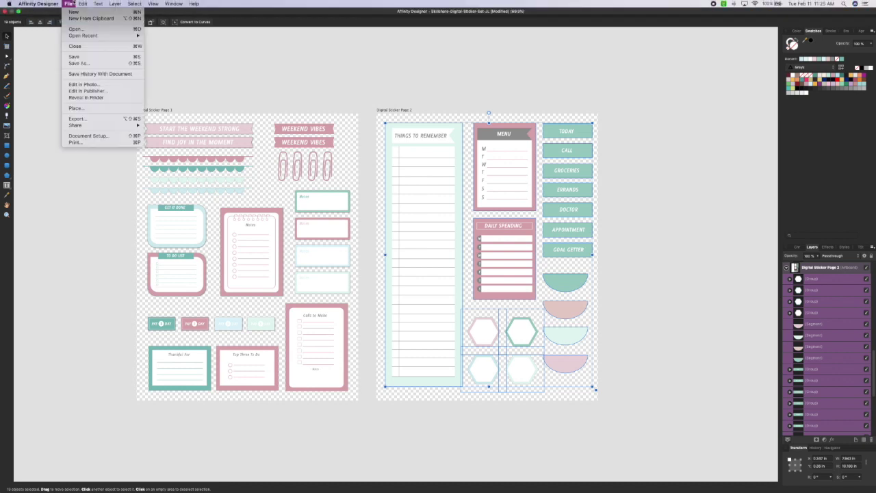
{"action": "left_click", "coordinate": [77, 119]}
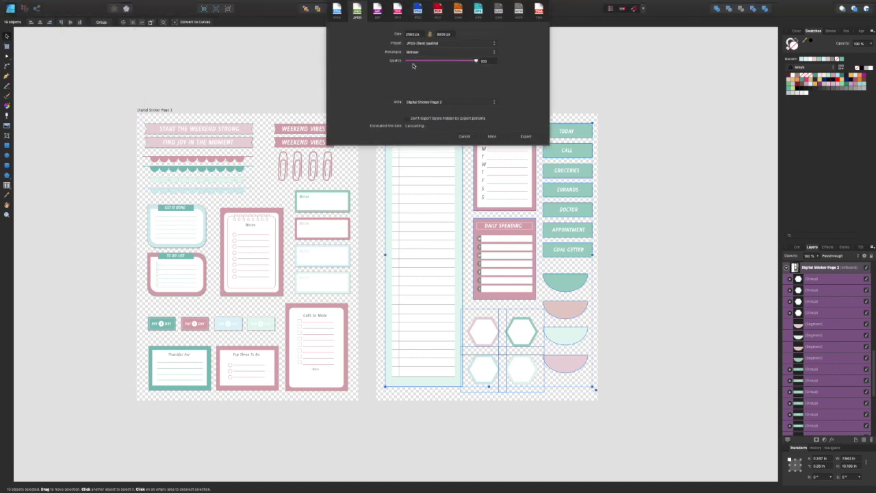
{"action": "left_click", "coordinate": [421, 44]}
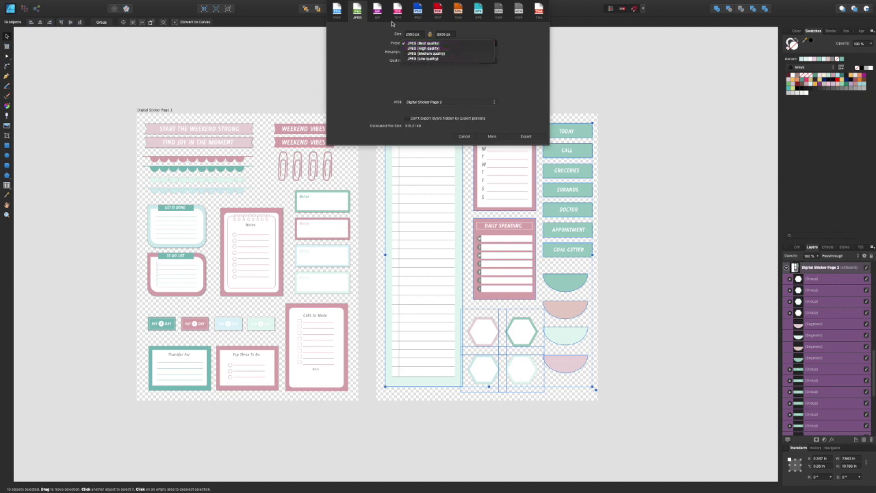
{"action": "left_click", "coordinate": [328, 12]}
{"action": "left_click", "coordinate": [337, 15]}
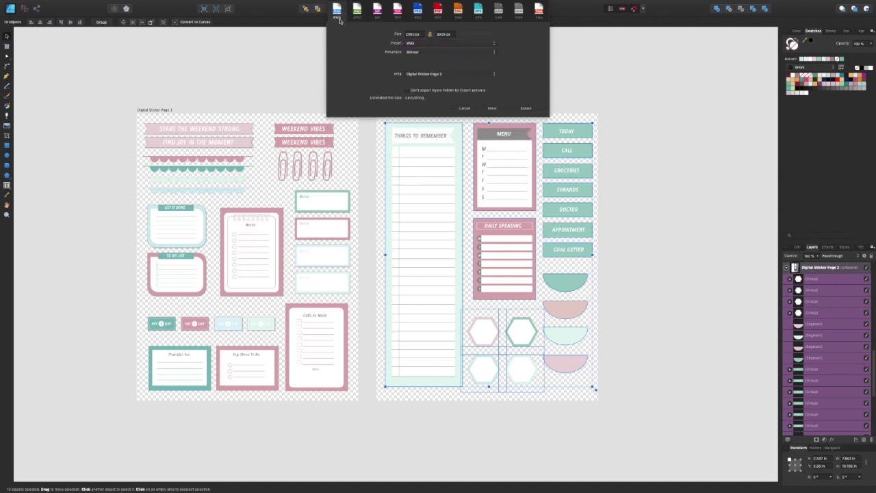
{"action": "left_click", "coordinate": [424, 74]}
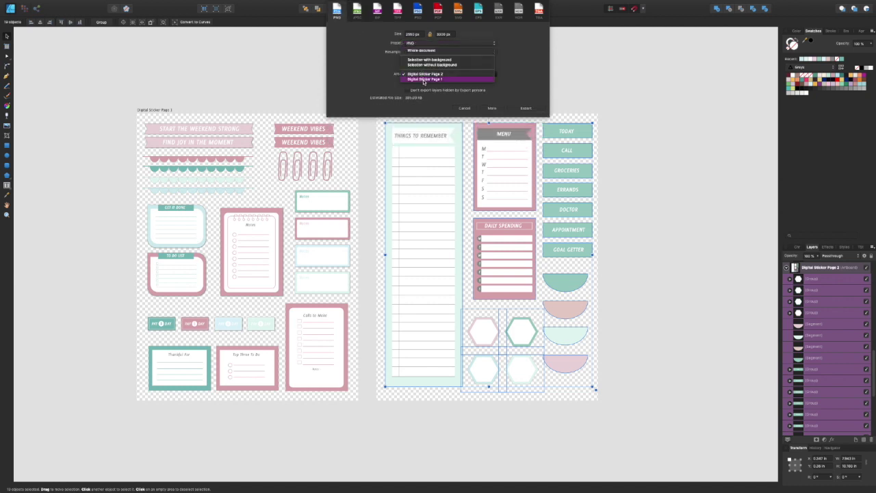
{"action": "left_click", "coordinate": [424, 80]}
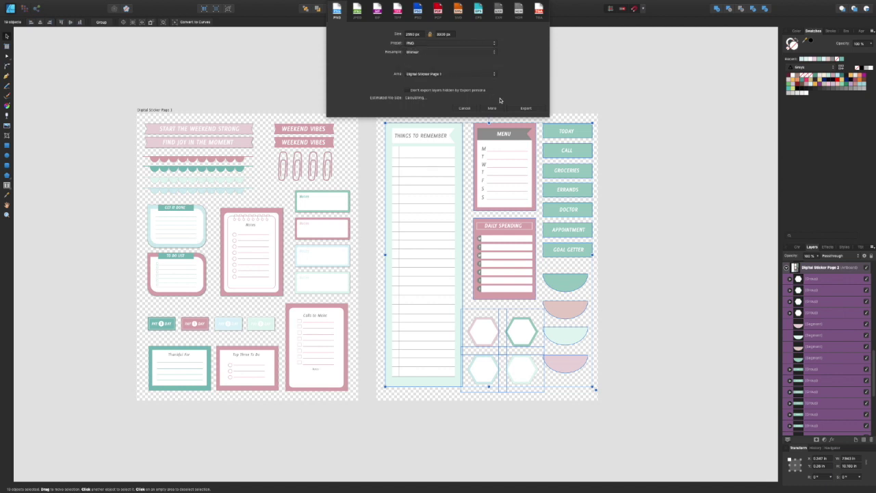
{"action": "left_click", "coordinate": [526, 108]}
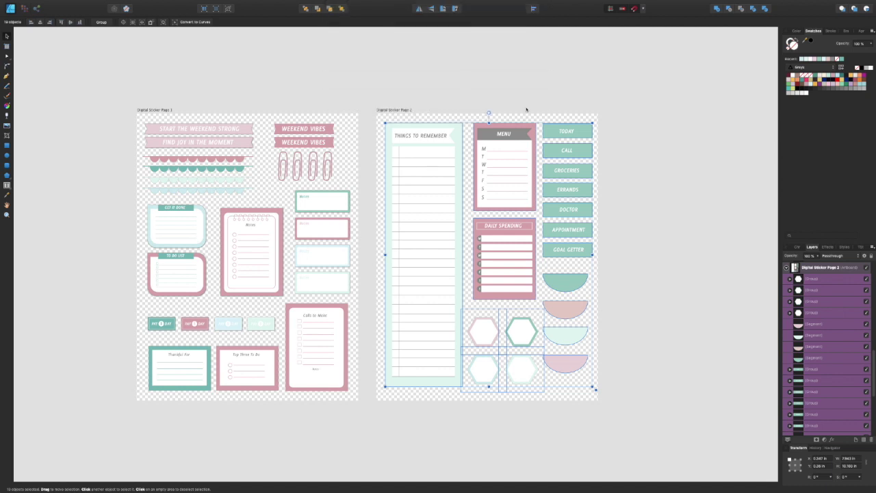
Step: Save Digital Sticker Page 1 as Skillshare-Digital-Sticker-Set-JL.png in Skillshare-Course-5-Stickers > Full Page PNGs
{"action": "left_click", "coordinate": [430, 34]}
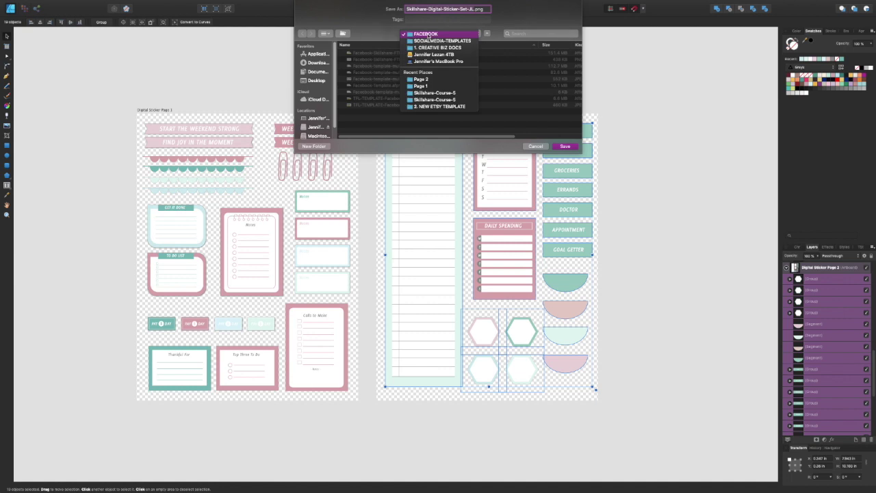
{"action": "left_click", "coordinate": [432, 94]}
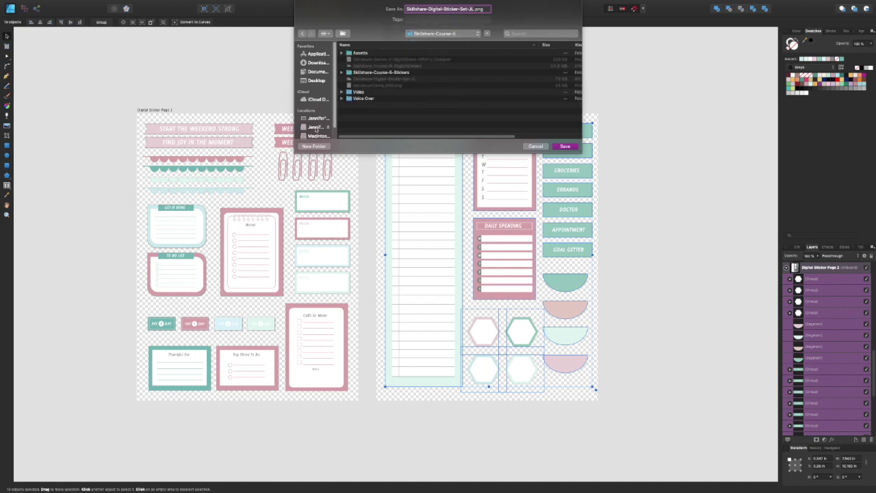
{"action": "left_click", "coordinate": [316, 127]}
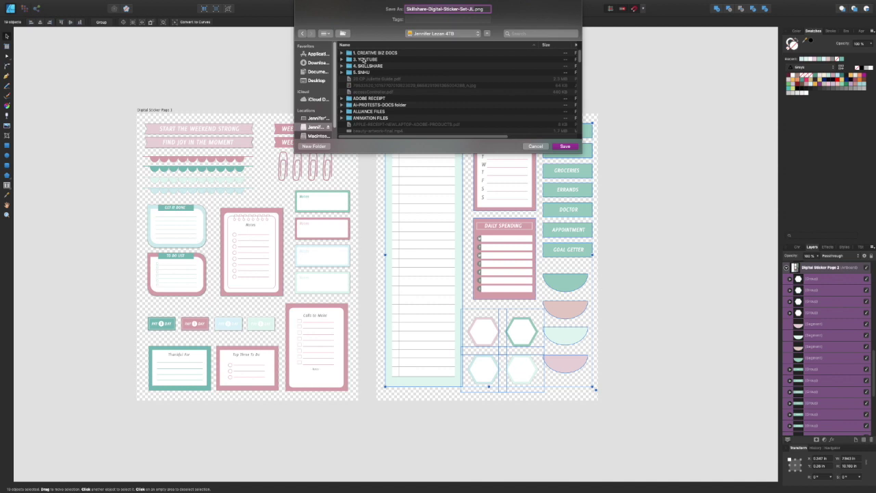
{"action": "left_click", "coordinate": [365, 65]}
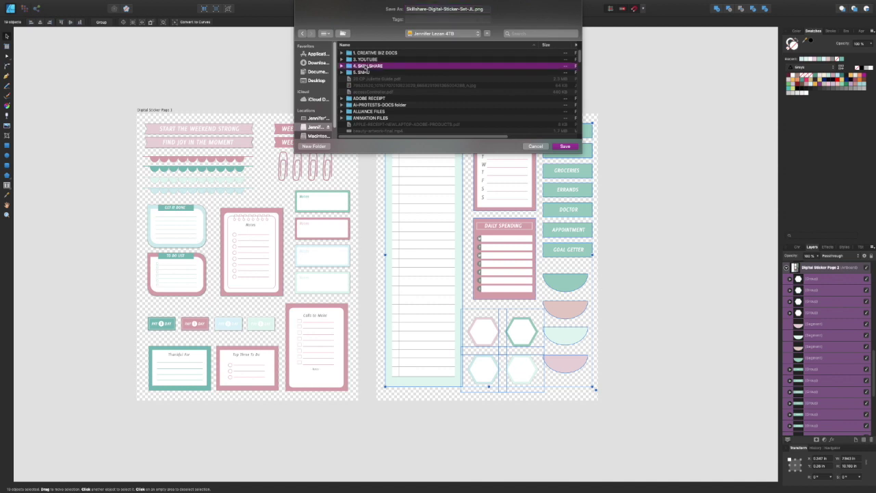
{"action": "double_click", "coordinate": [366, 66]}
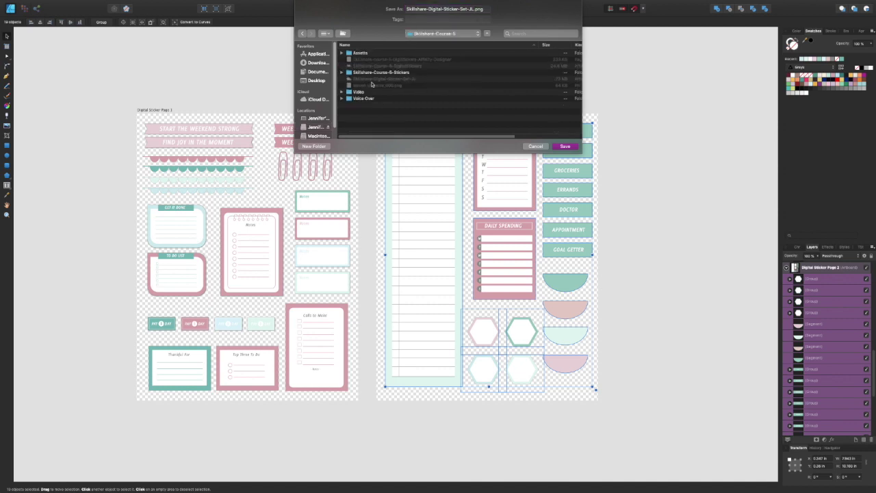
{"action": "double_click", "coordinate": [375, 71]}
{"action": "double_click", "coordinate": [356, 60]}
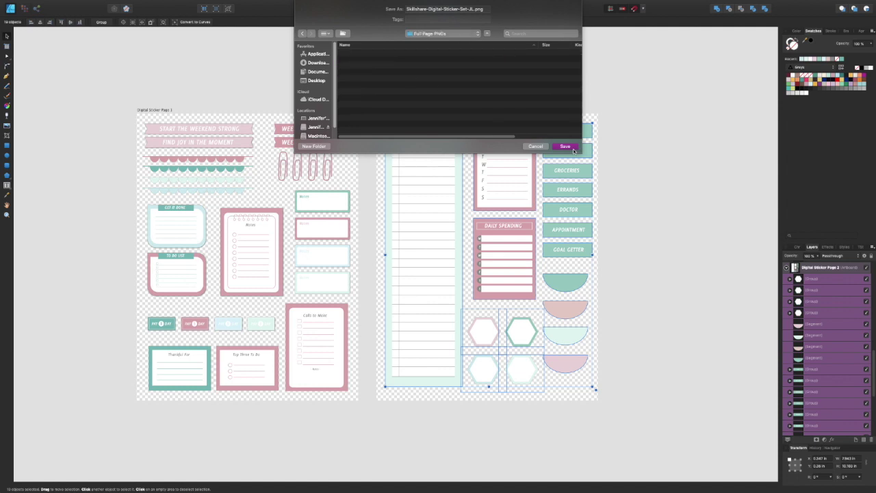
{"action": "left_click", "coordinate": [473, 9]}
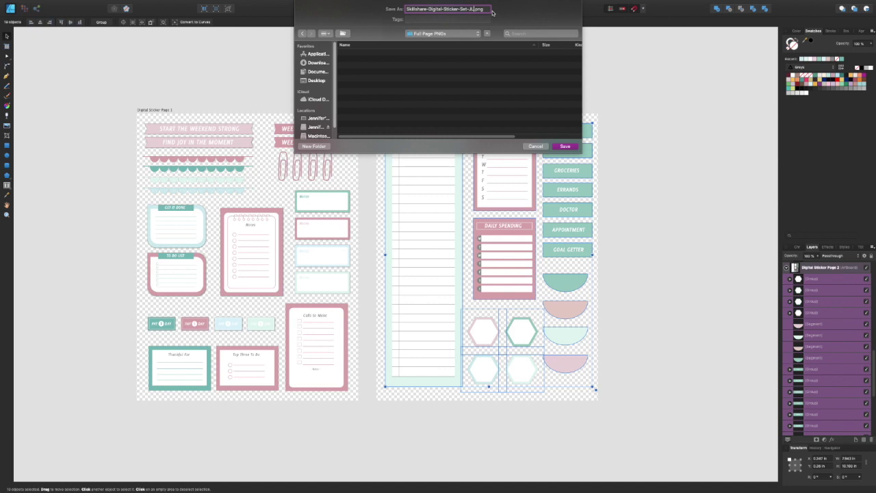
{"action": "key", "text": "Return"}
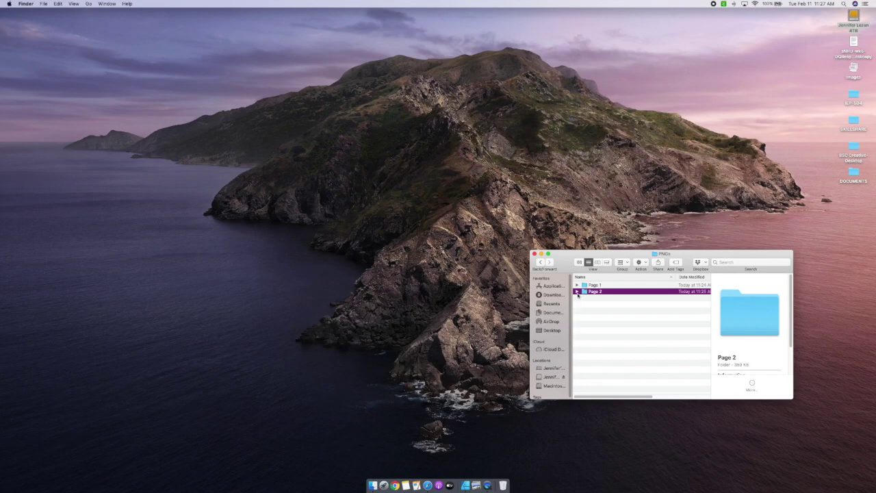
Step: Check the exported slices in the Page 2 folder, then return to Skillshare-Course-5-Stickers
{"action": "left_click", "coordinate": [577, 291]}
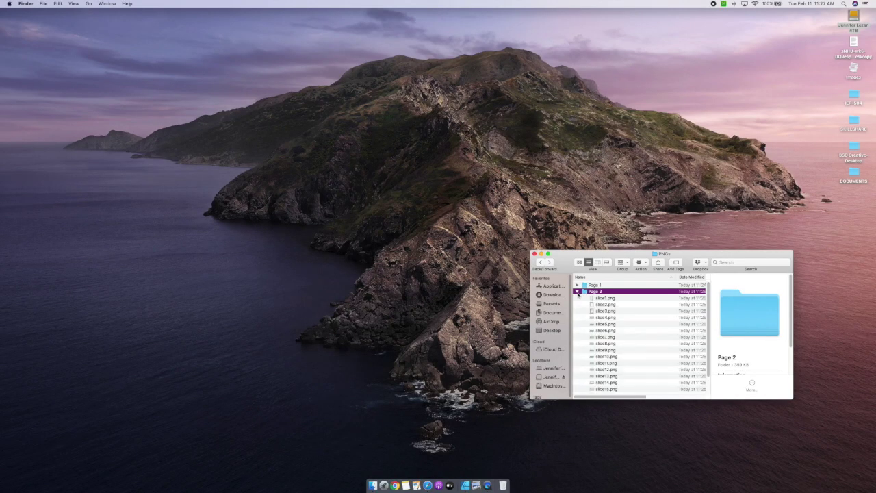
{"action": "left_click", "coordinate": [577, 292]}
{"action": "left_click", "coordinate": [542, 263]}
Step: Expand Full Page PNGs and preview Skillshare-Digital-Sticker-Set-JL-1.png and -2.png
{"action": "left_click", "coordinate": [586, 299]}
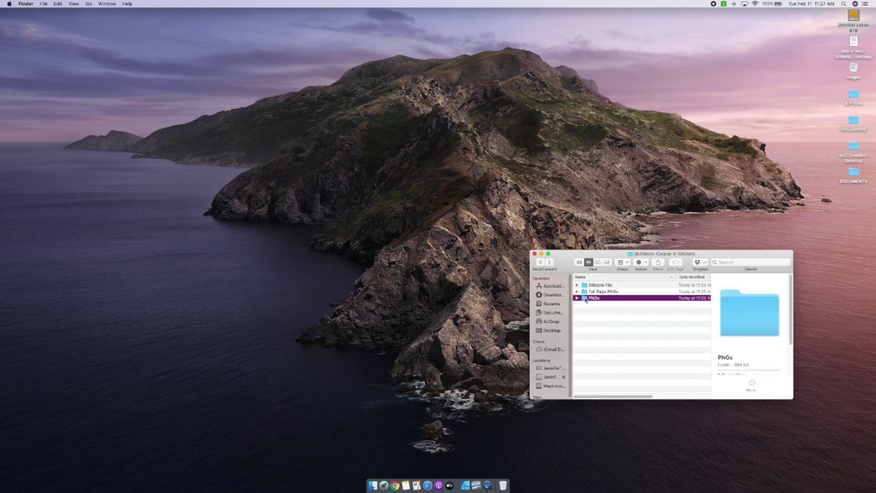
{"action": "left_click", "coordinate": [577, 292]}
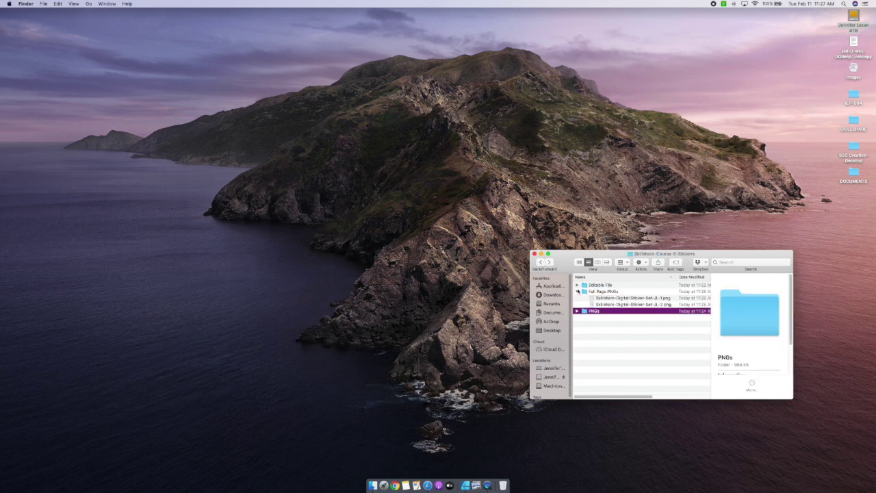
{"action": "left_click", "coordinate": [612, 299]}
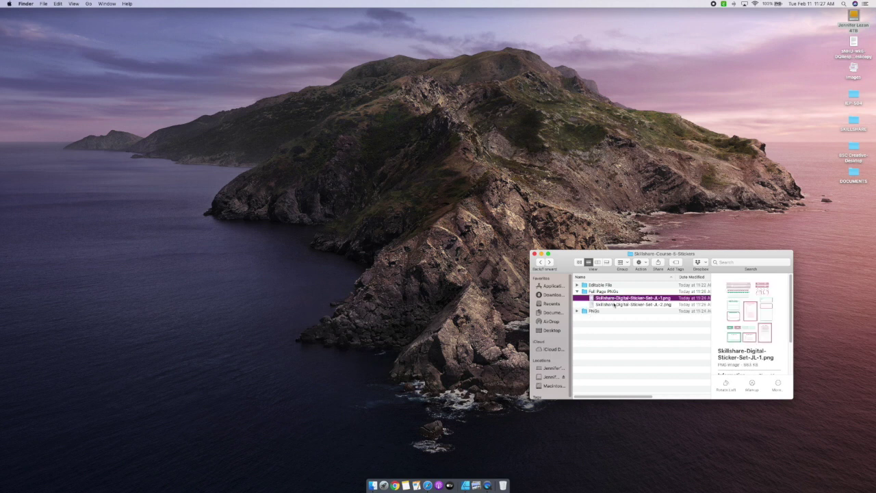
{"action": "left_click", "coordinate": [614, 304]}
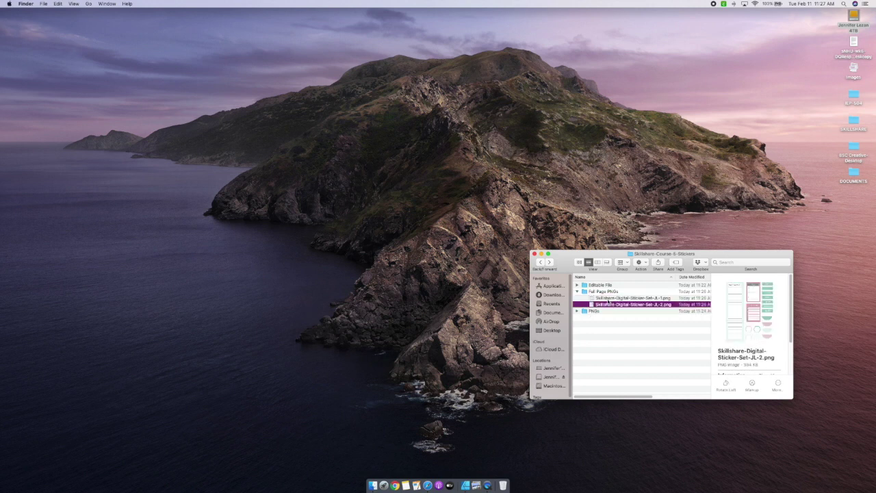